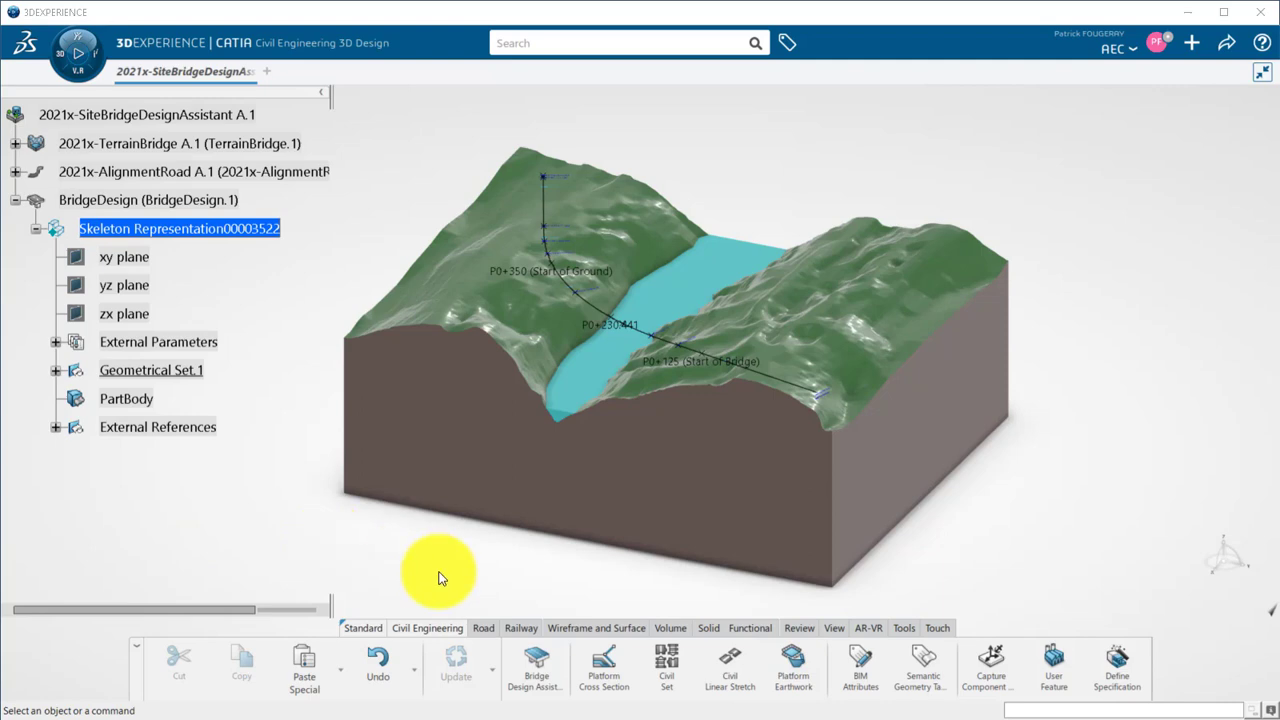
- Start the Bridge Design Assistant with the multi-arch viaduct bridge type and select the road's 3D alignment curve as the alignment
left_click(527, 688)
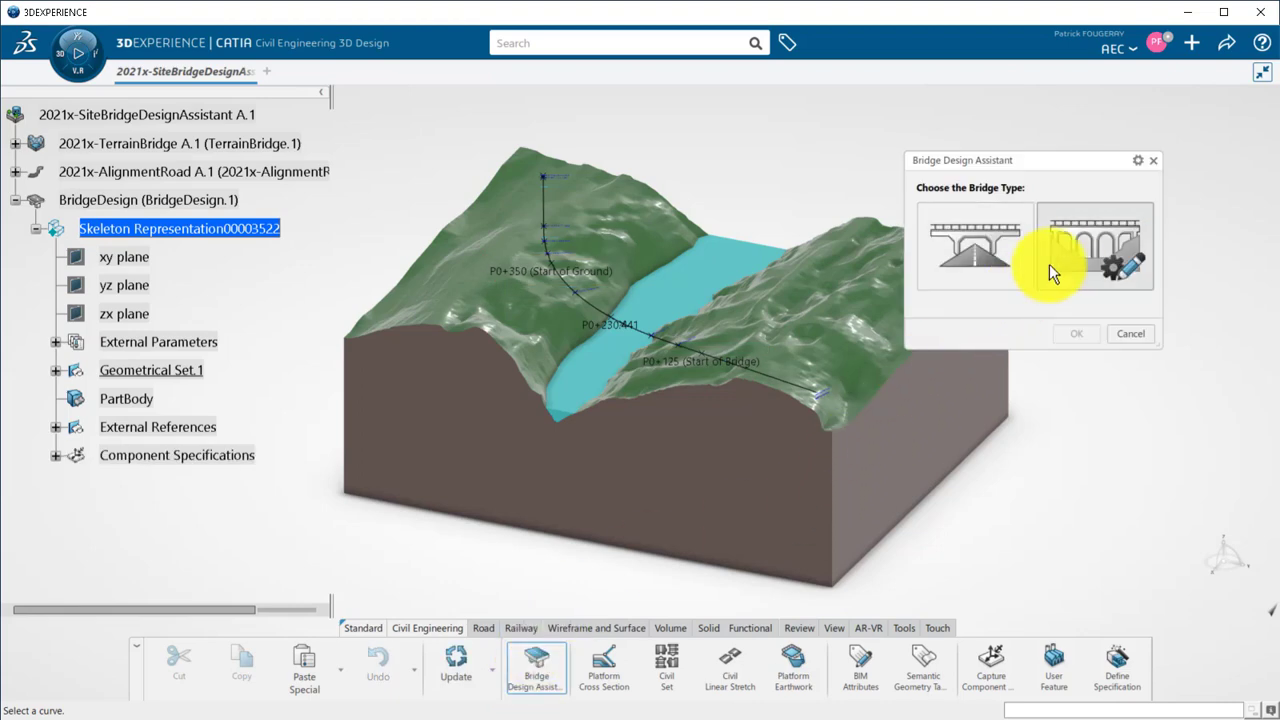
left_click(1062, 260)
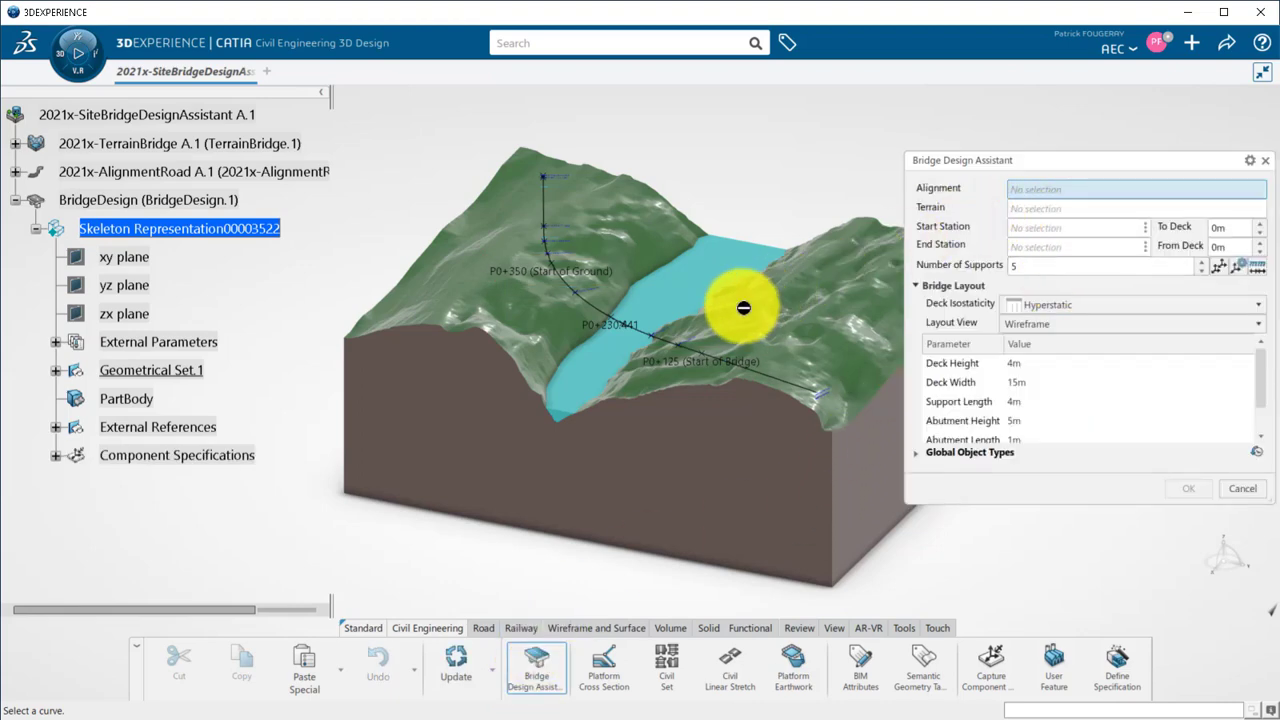
left_click(672, 347)
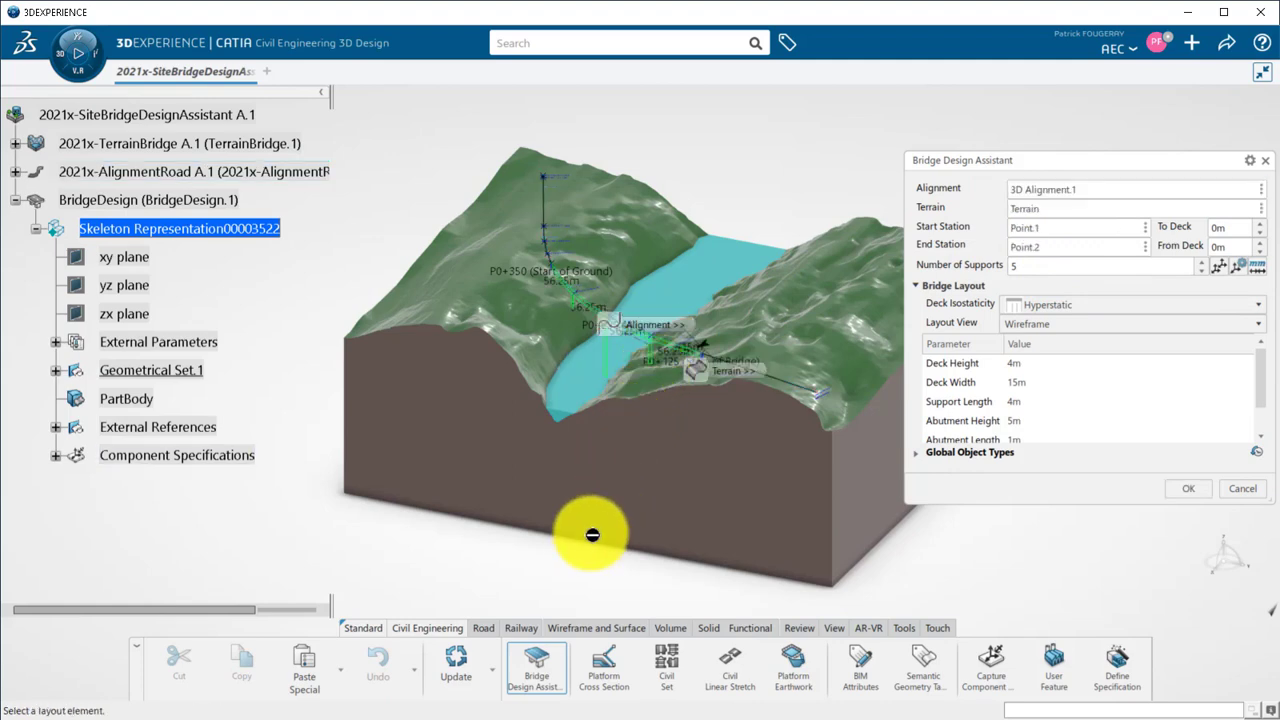
- Reposition the intermediate supports along the alignment for spans of about 36.6, 31.9, 100 and 56.25 m from the bridge start
middle_click_drag(585, 547, 749, 320)
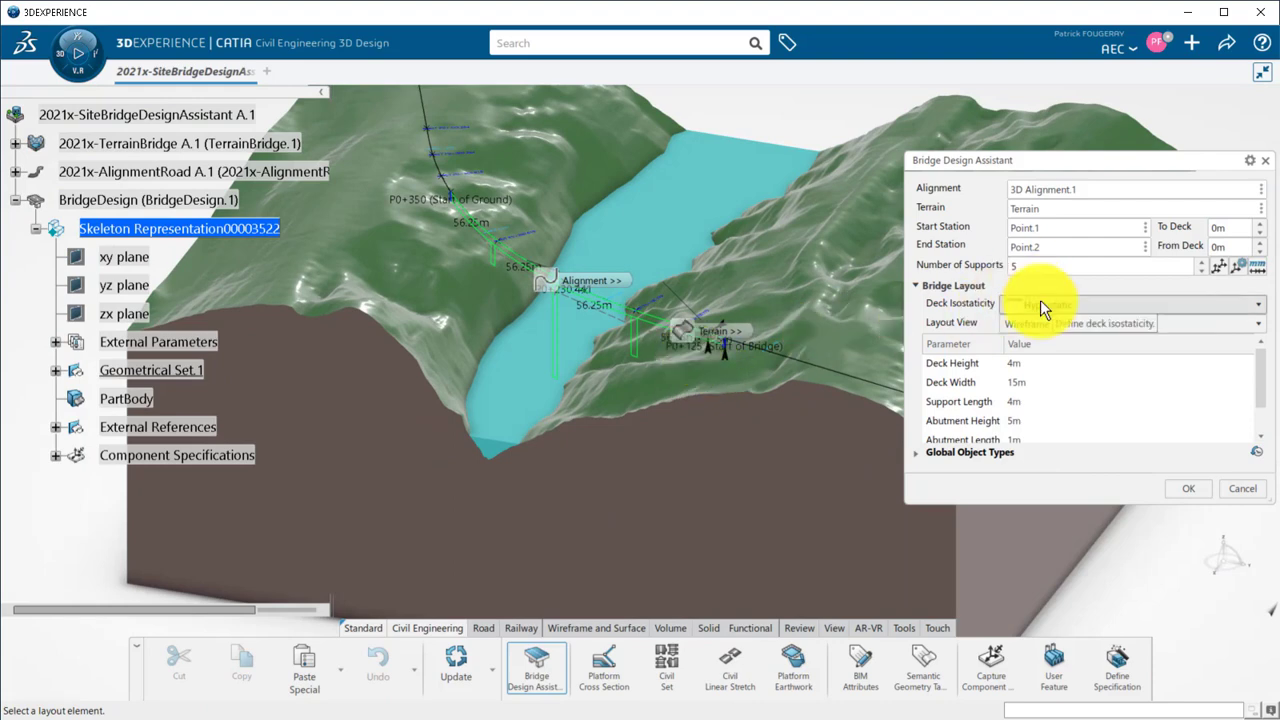
left_click(1218, 277)
middle_click_drag(623, 371, 514, 187)
left_click_drag(514, 187, 629, 237)
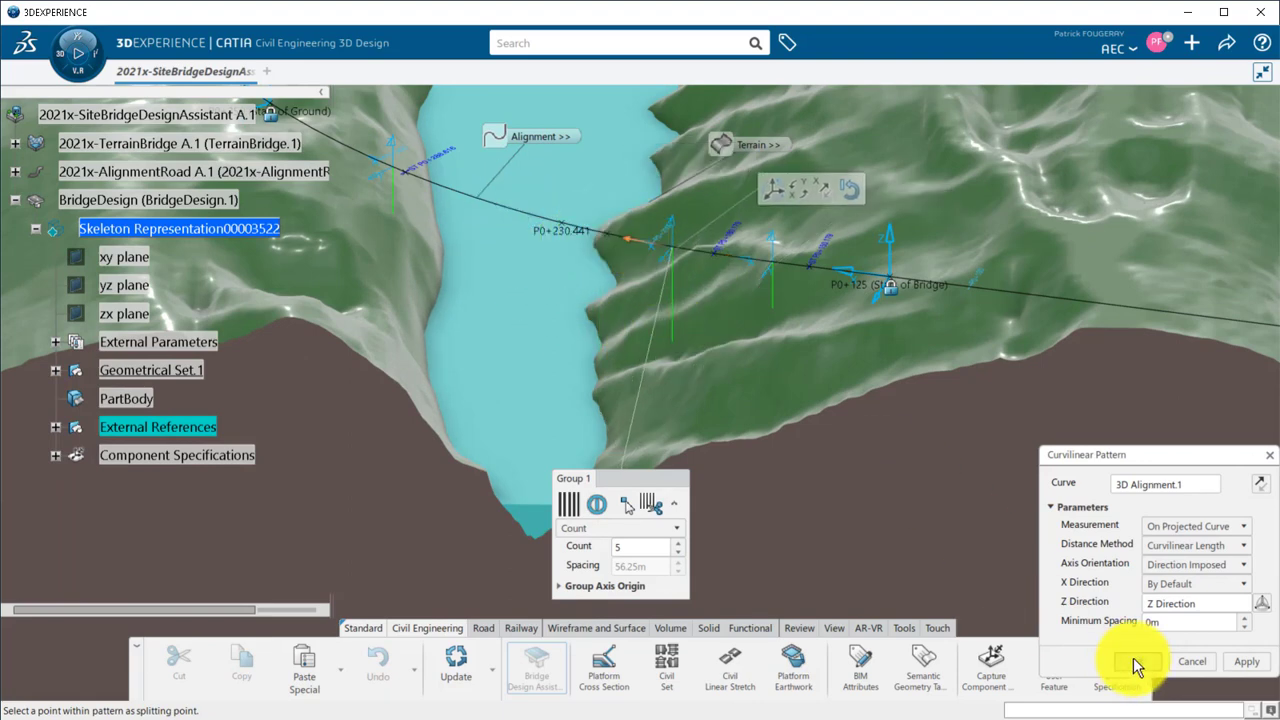
left_click(1135, 659)
- Set the deck isostaticity in the bridge layout to Isostatic
left_click(1069, 303)
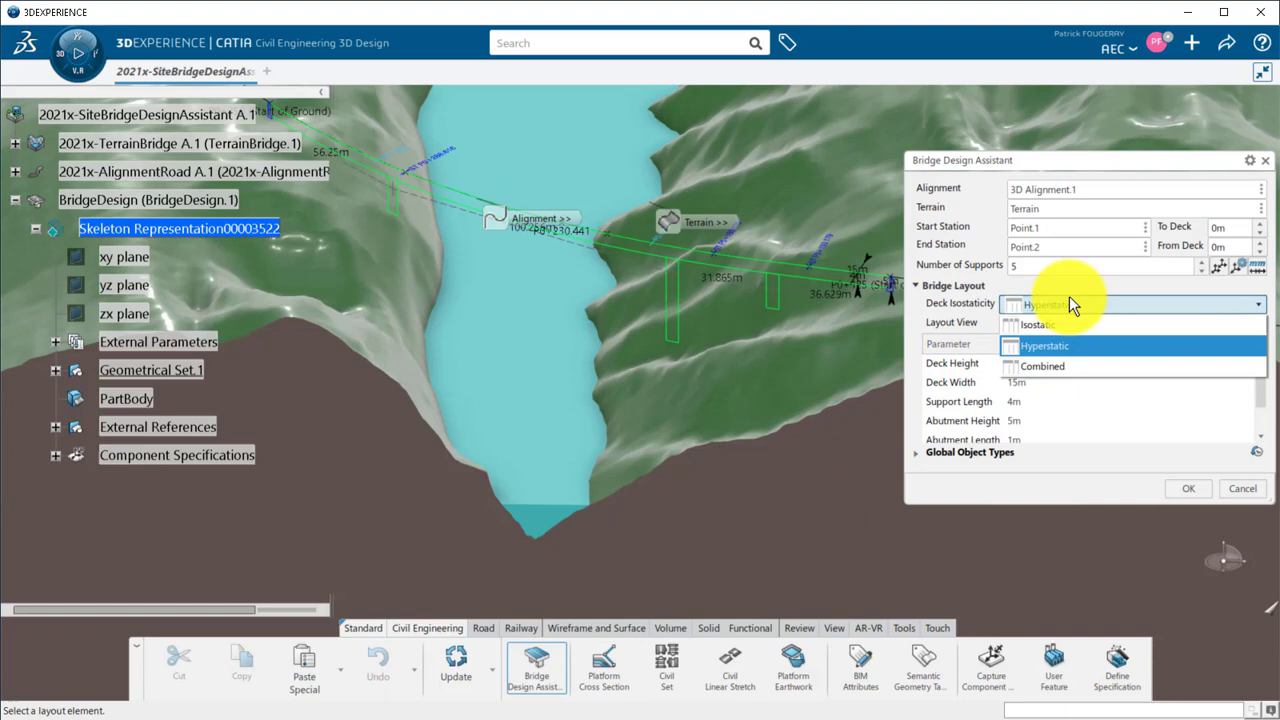
left_click(1057, 325)
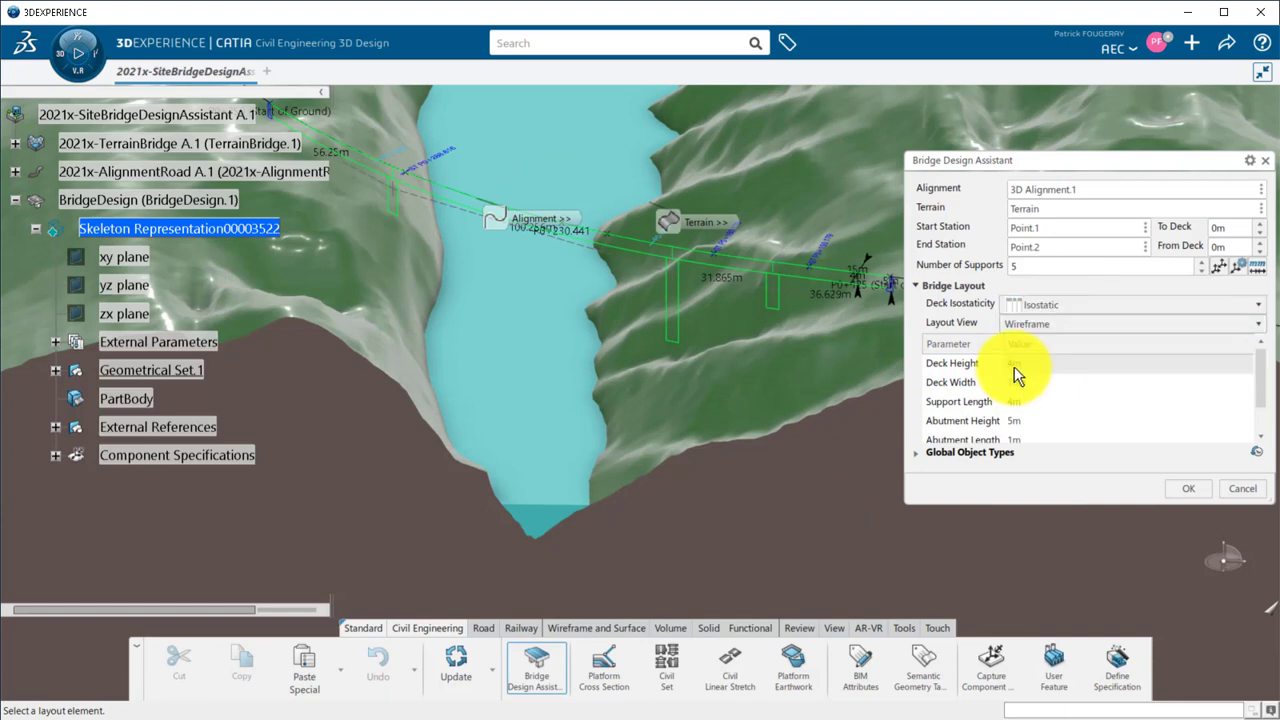
mouse_move(606, 423)
middle_mouse_down()
mouse_move(606, 374)
mouse_move(602, 416)
mouse_move(597, 400)
middle_mouse_up()
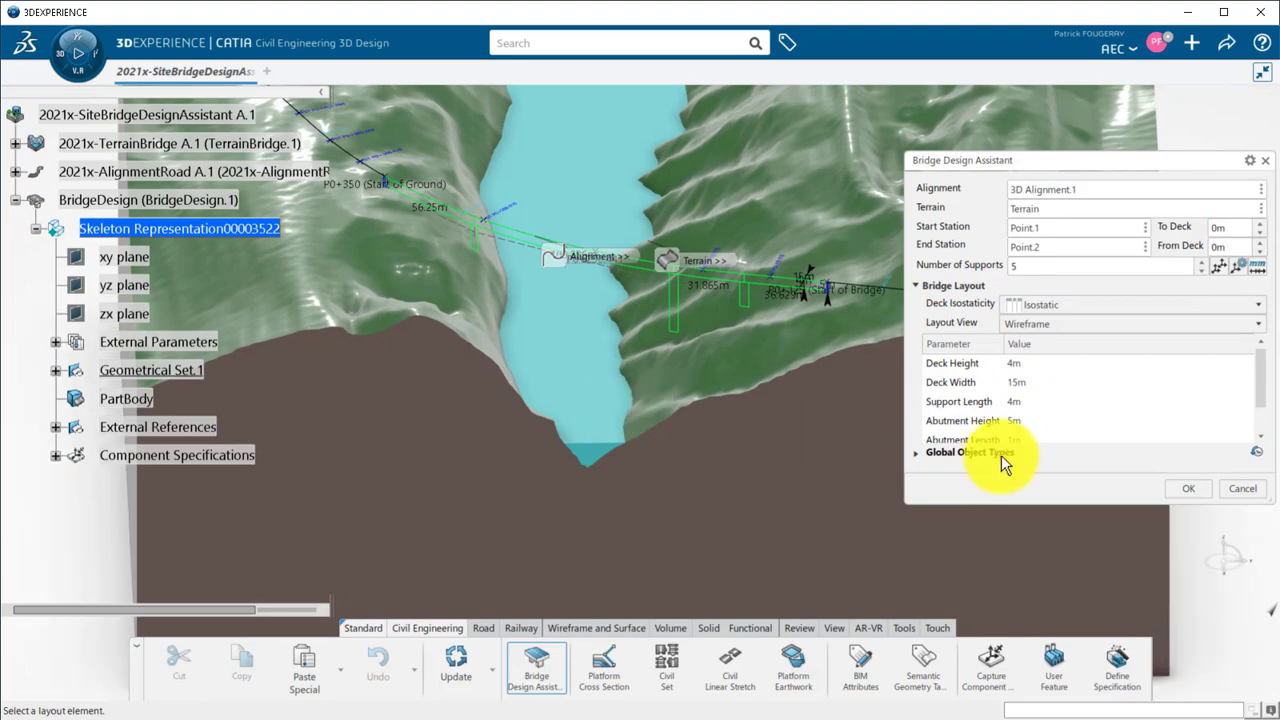
- Assign the object type Deck4GirdersA to the deck and the BDA-Beginning simple abutment type to the start support
left_click(913, 452)
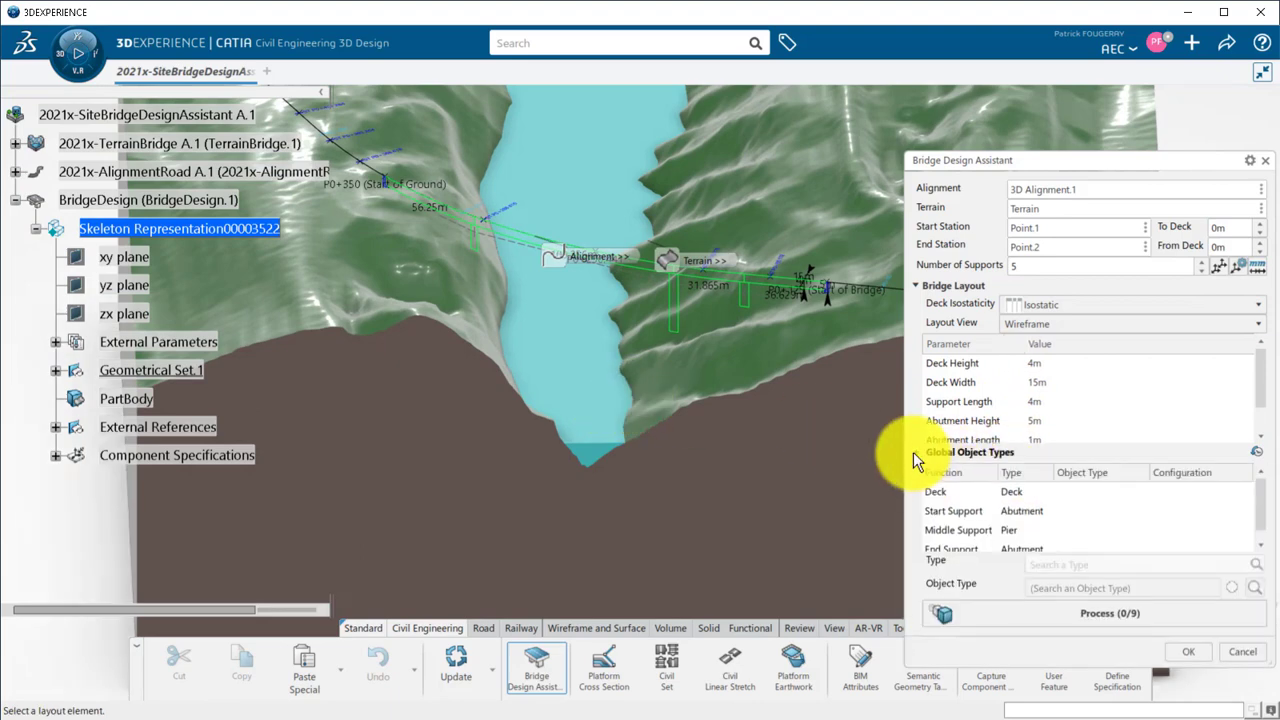
left_click(1072, 492)
left_click(1074, 585)
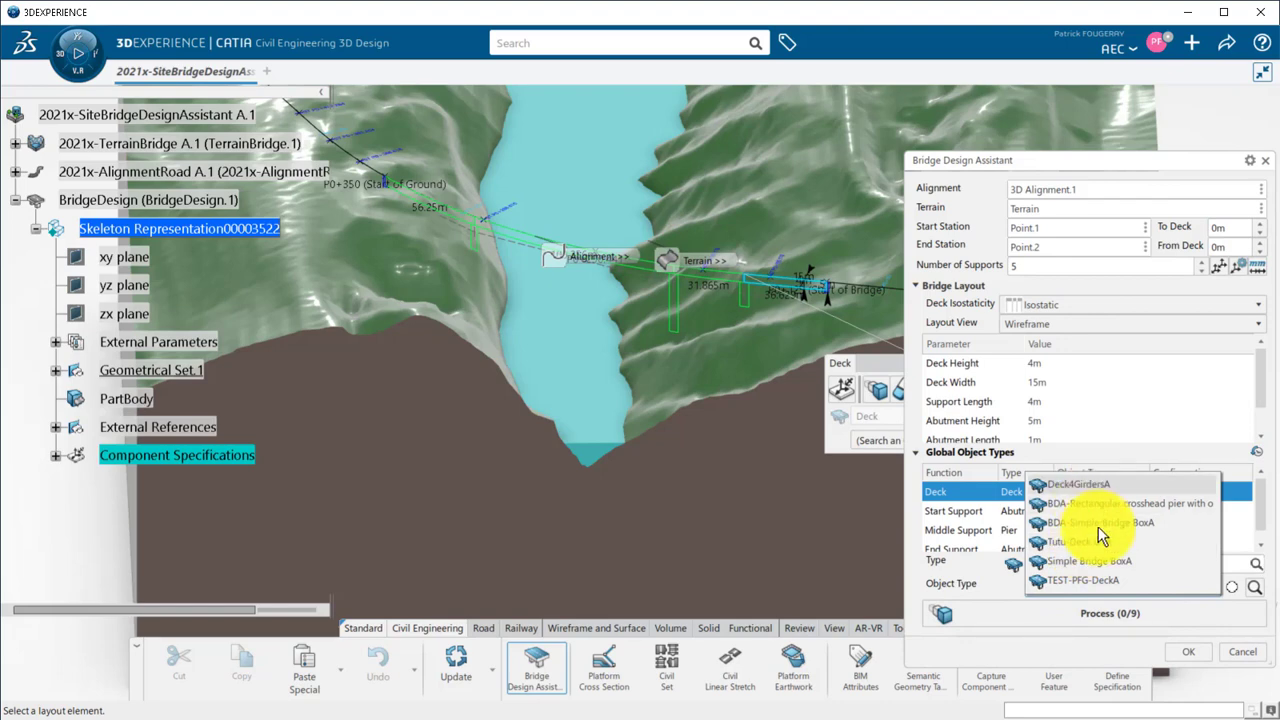
left_click(1100, 510)
left_click(1100, 511)
left_click(1088, 585)
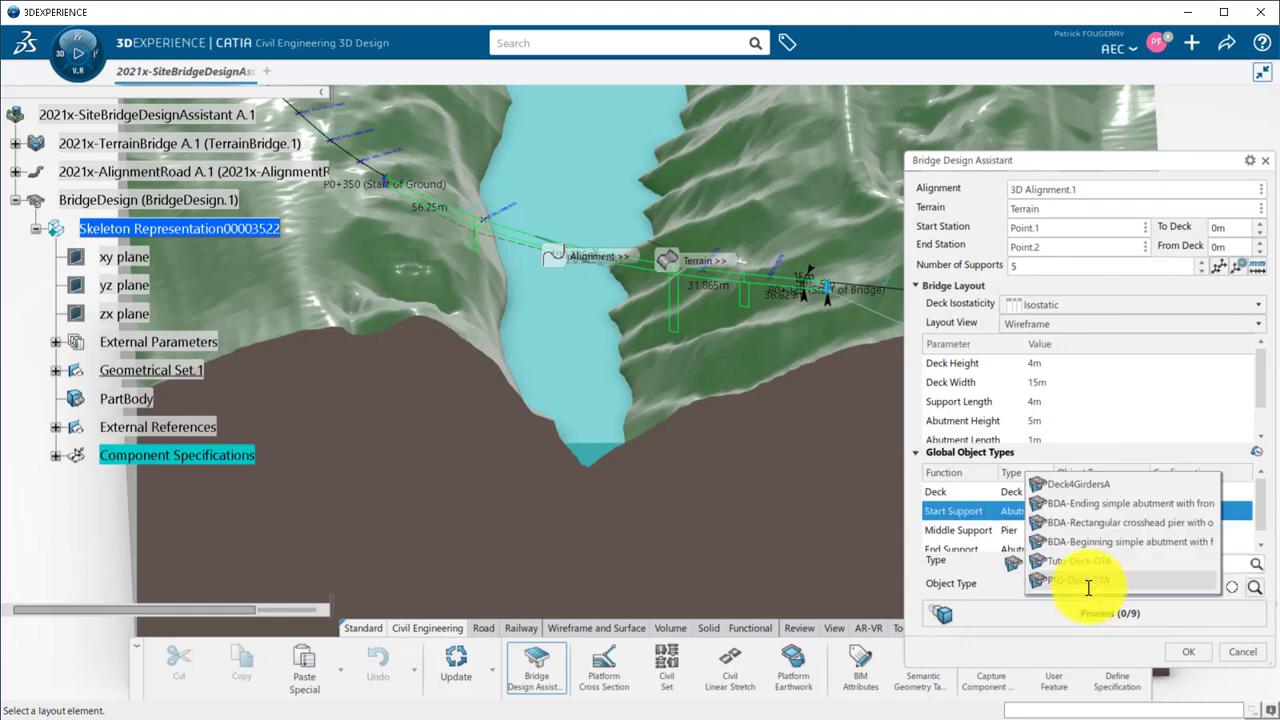
left_click(1116, 530)
- Assign the BDA-Rectangular crosshead pier type to the middle supports and the BDA-Ending simple abutment type to the end support
left_click(1116, 531)
left_click(1108, 587)
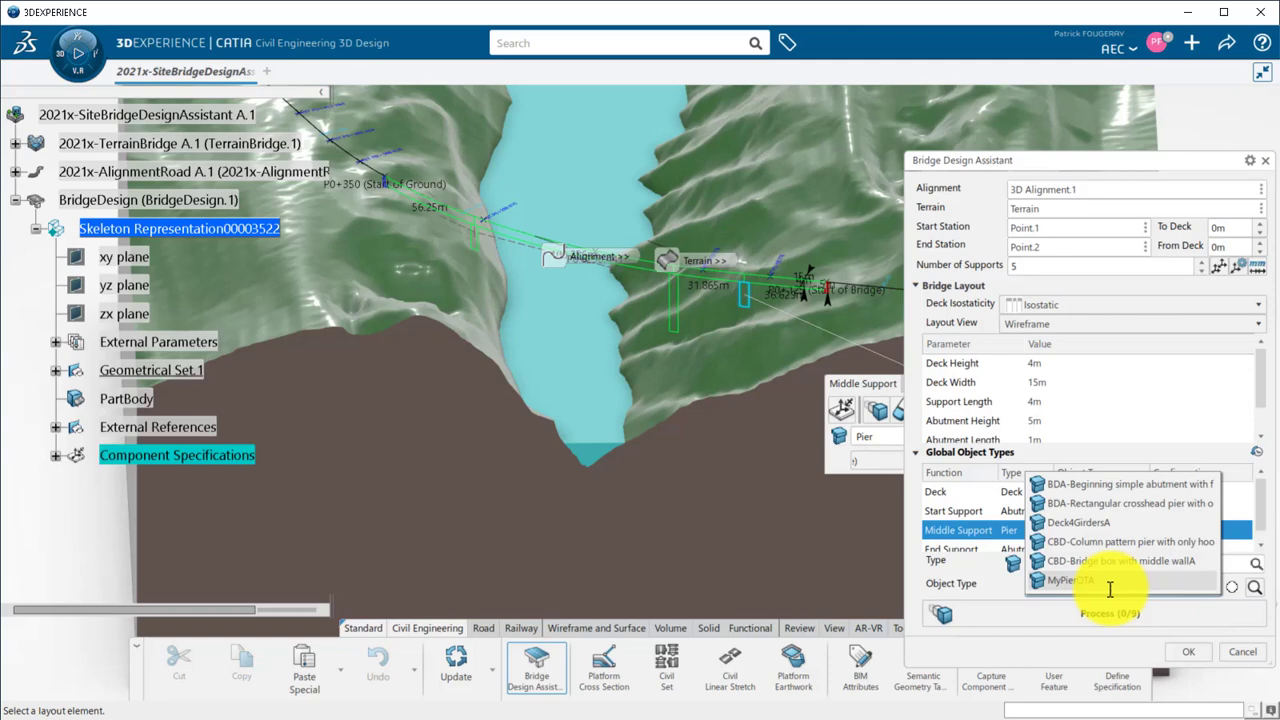
left_click(1142, 502)
left_click(1126, 548)
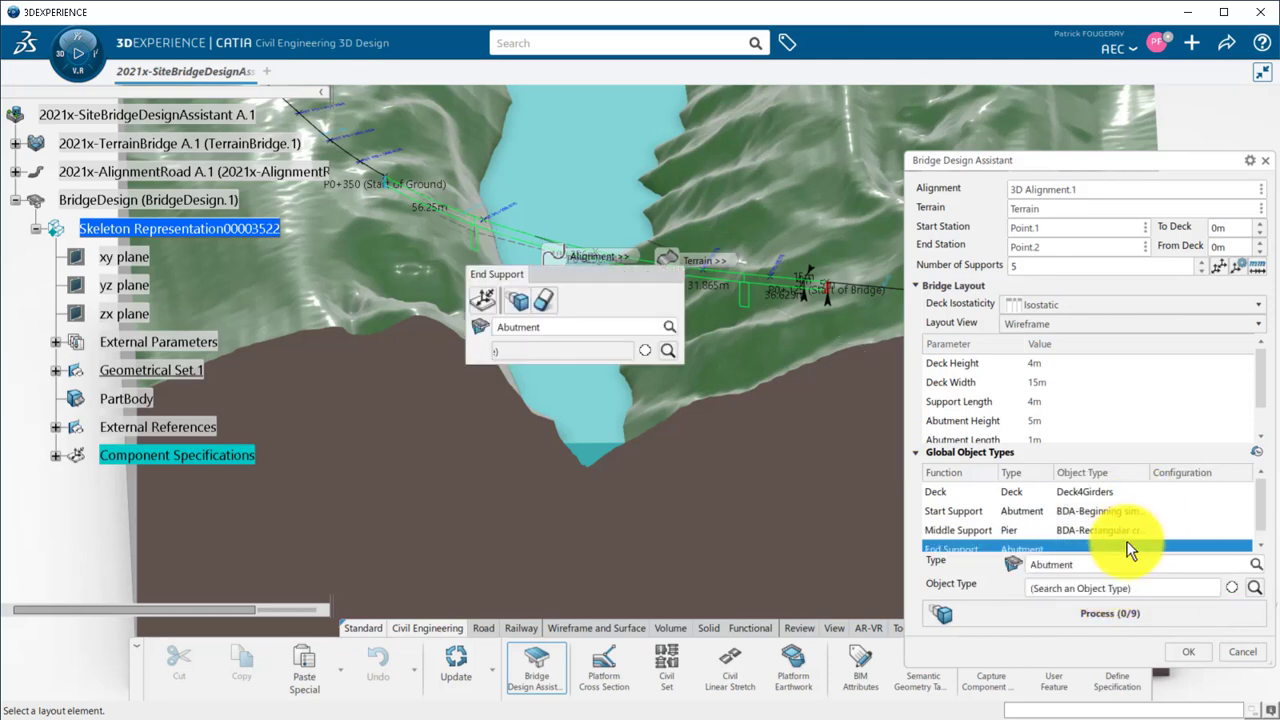
left_click(1100, 585)
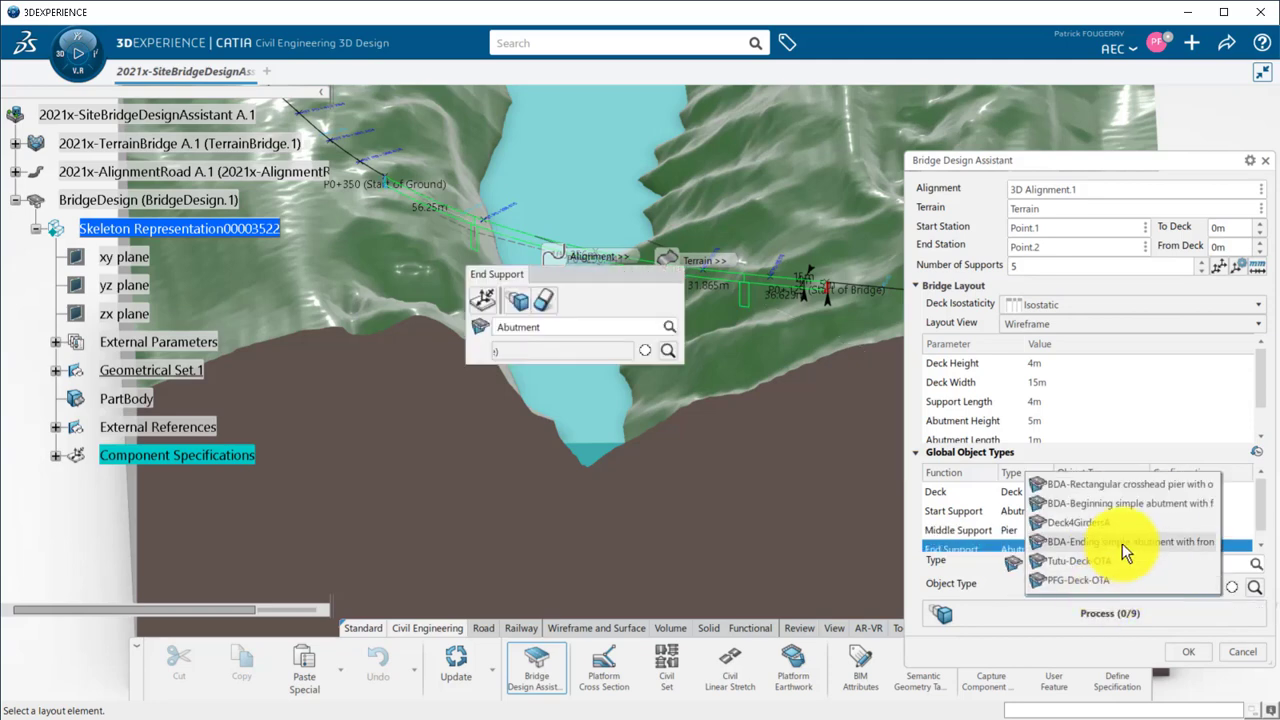
left_click(1122, 543)
- Process all nine bridge components from the assigned object types and accept the bridge design
left_click_drag(608, 280, 386, 453)
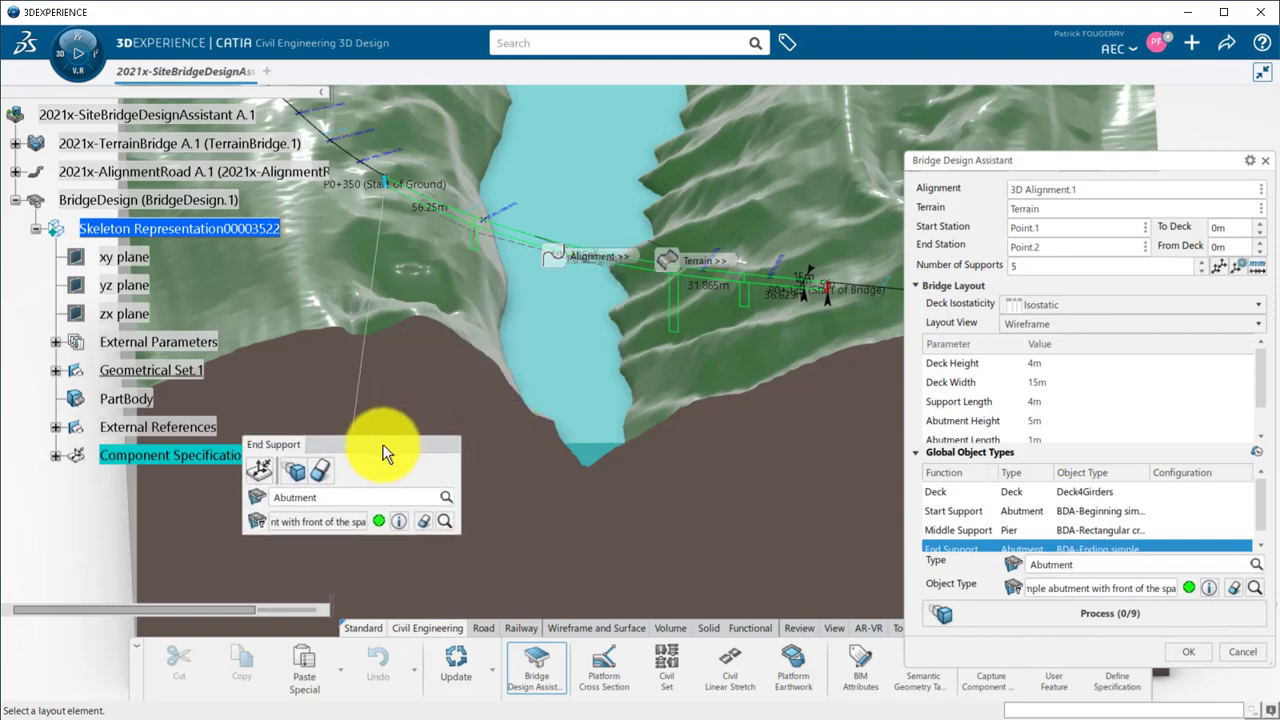
middle_click_drag(386, 453, 680, 520)
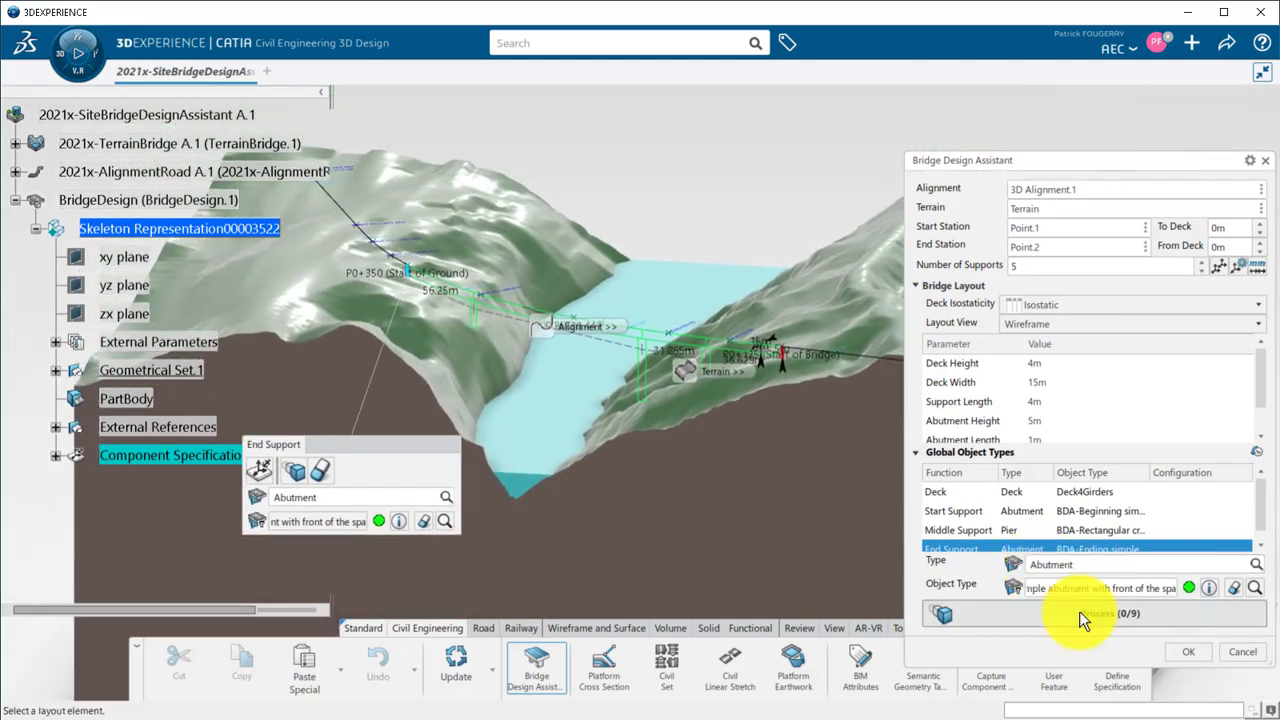
left_click(1079, 611)
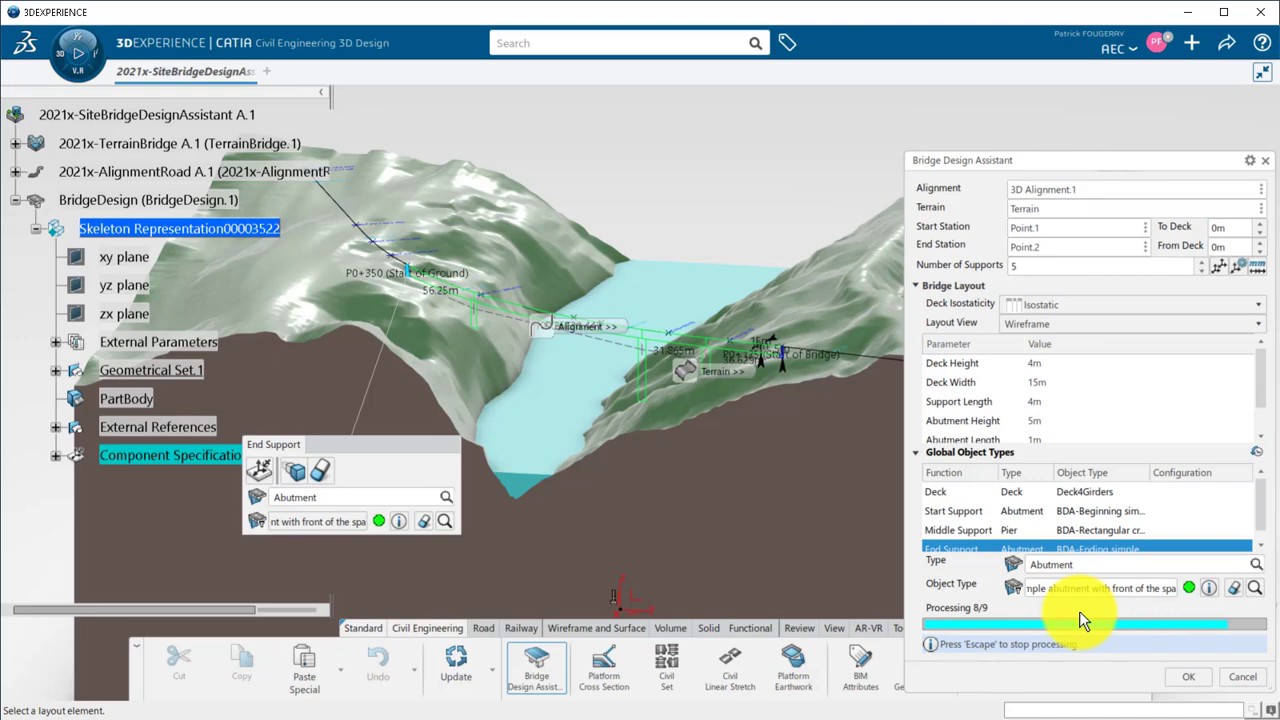
left_click(1178, 677)
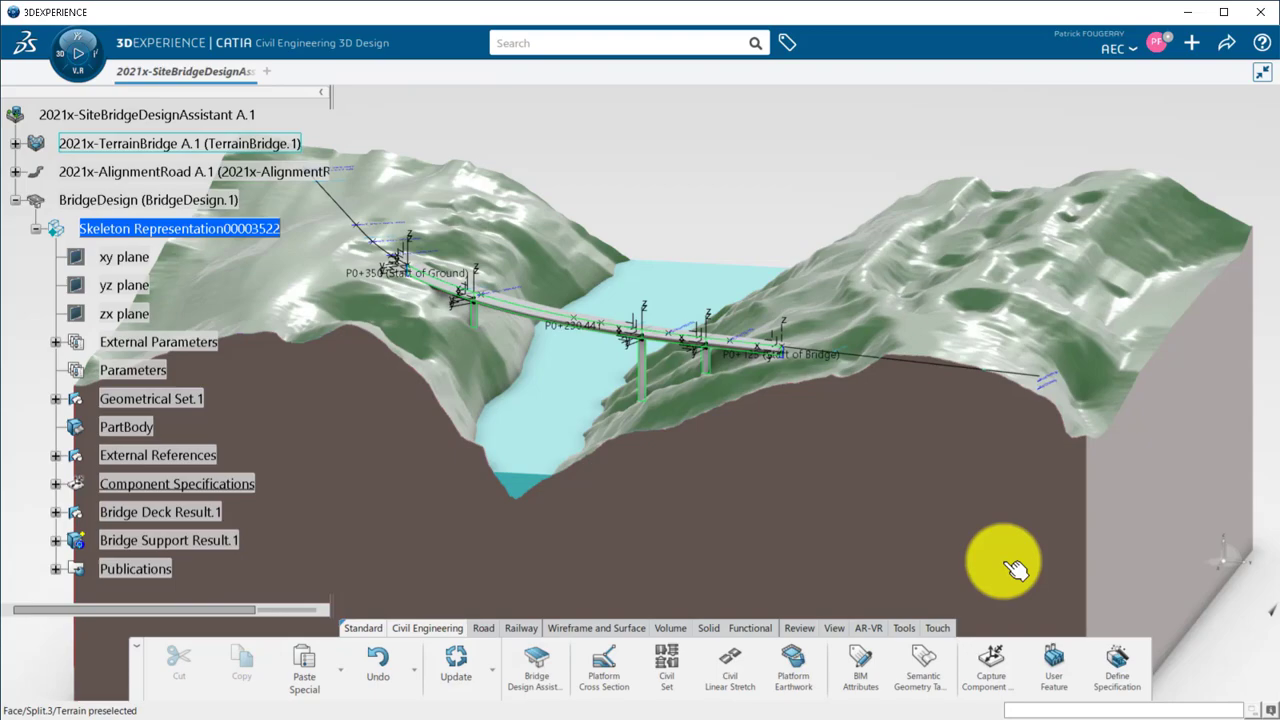
- Hide Bridge Deck Result.1 and the Component Specifications of the bridge skeleton
scroll(720, 477, "up", 5)
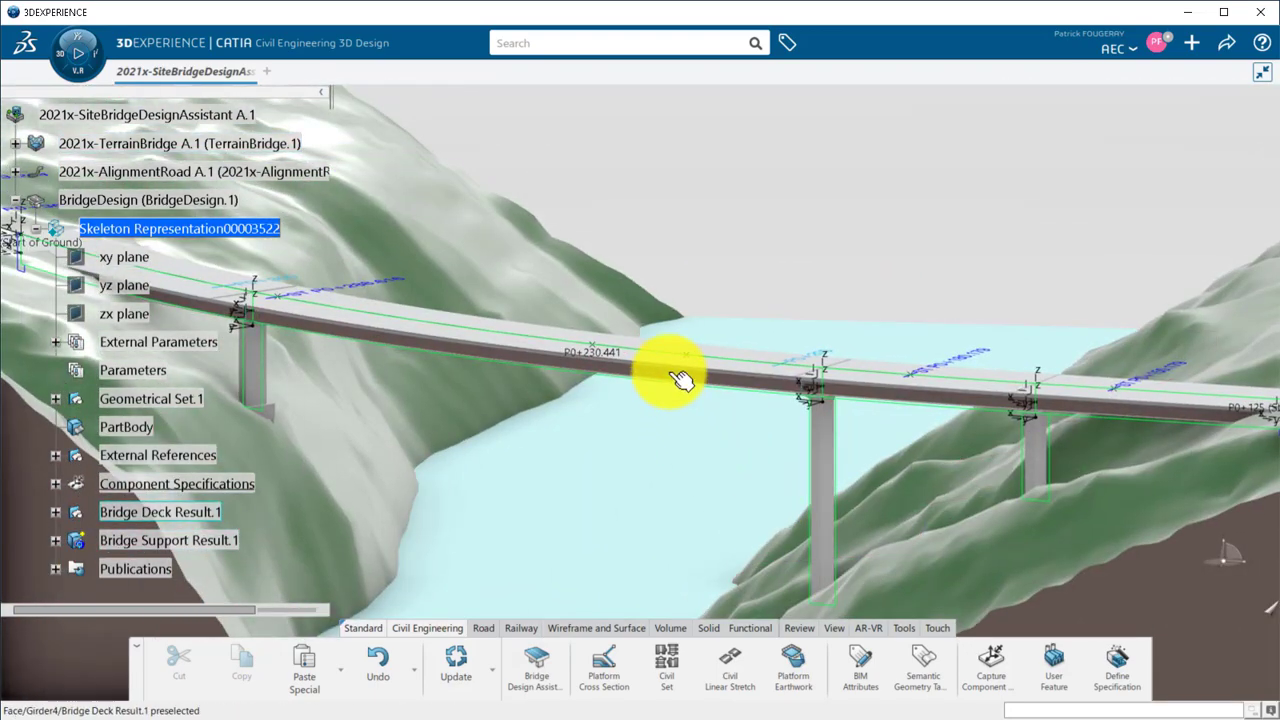
middle_click_drag(680, 378, 666, 471)
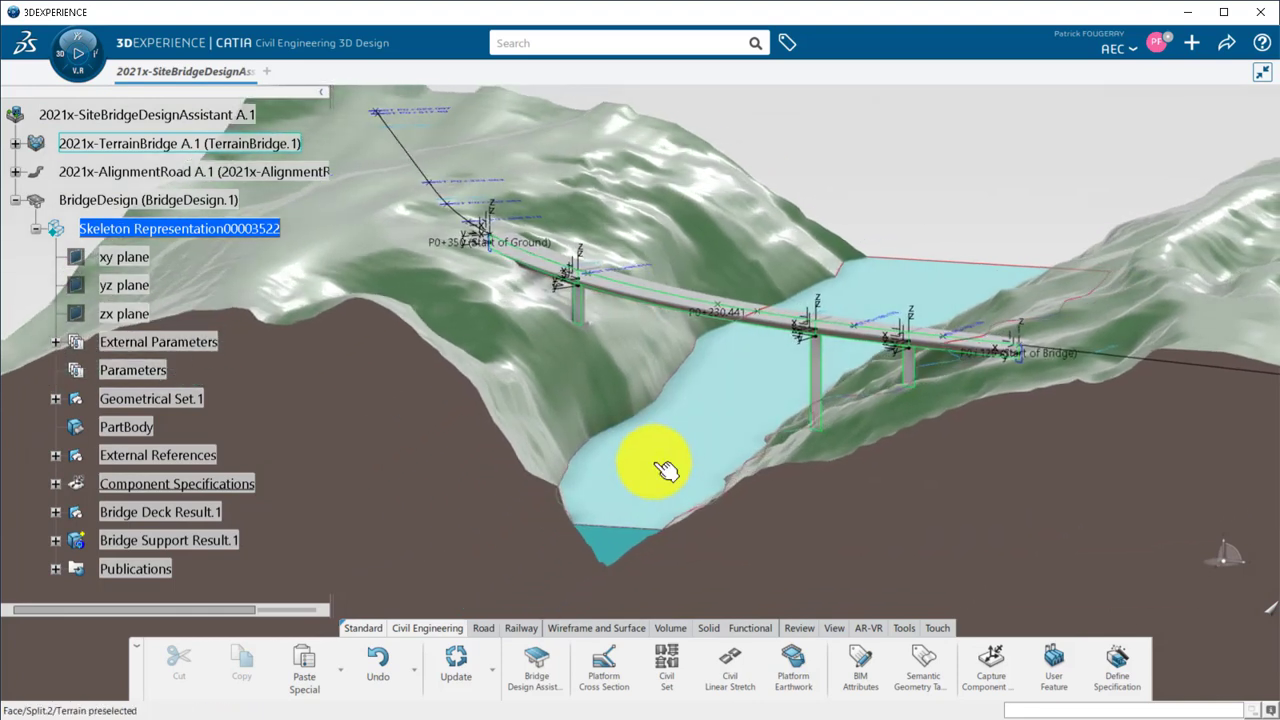
right_click(180, 512)
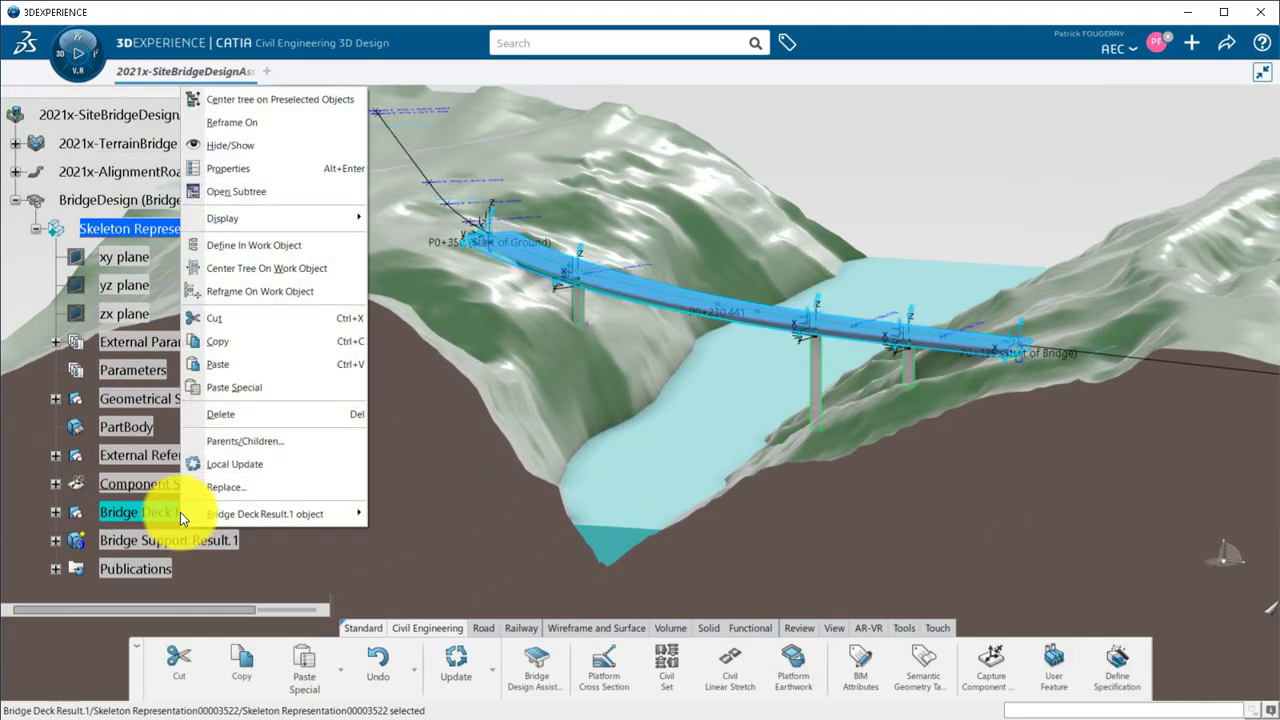
left_click(248, 146)
right_click(129, 488)
left_click(177, 119)
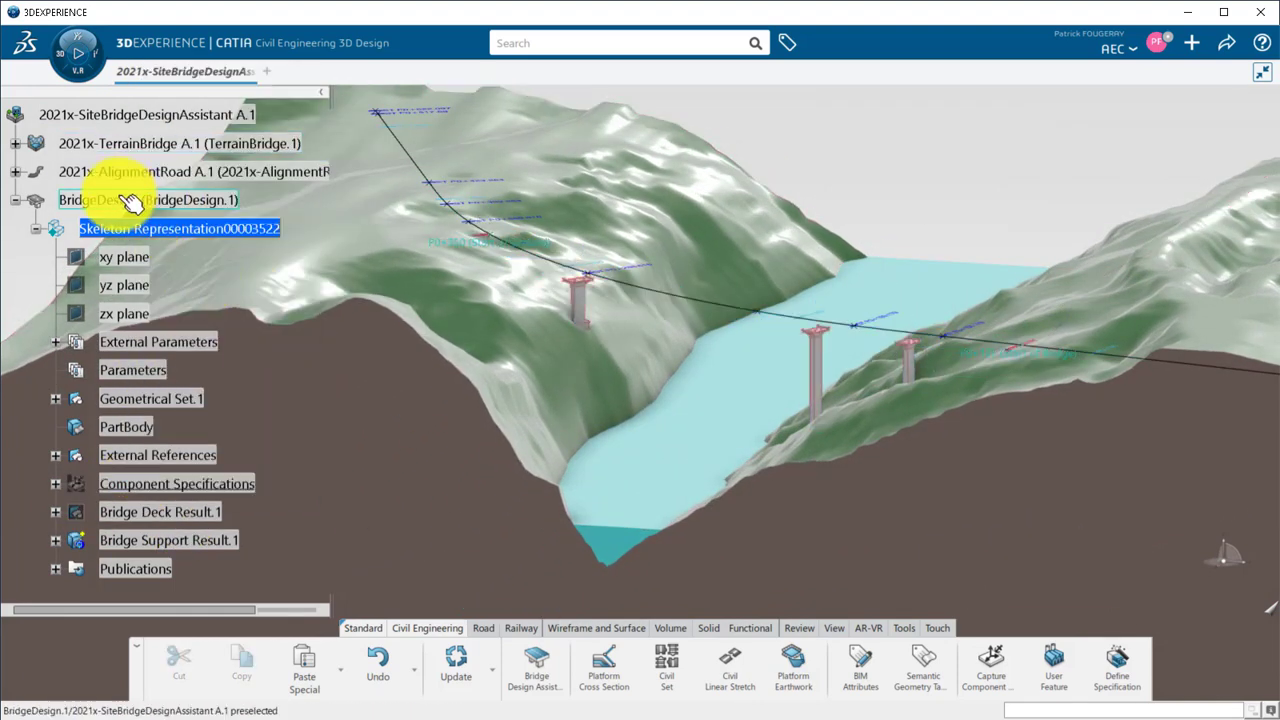
- Activate BridgeDesign and expose and synchronize the four Deck4Girders decks as products with Change Level of Development
double_click(130, 200)
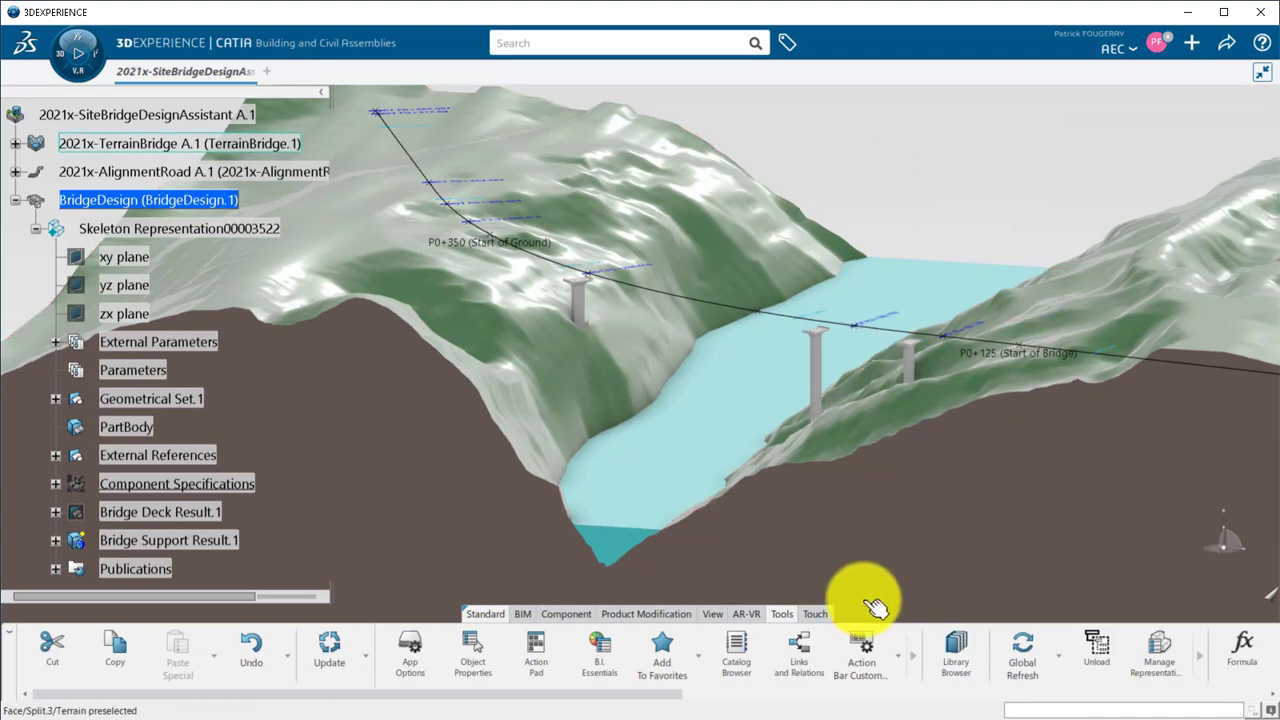
left_click(521, 614)
left_click(560, 614)
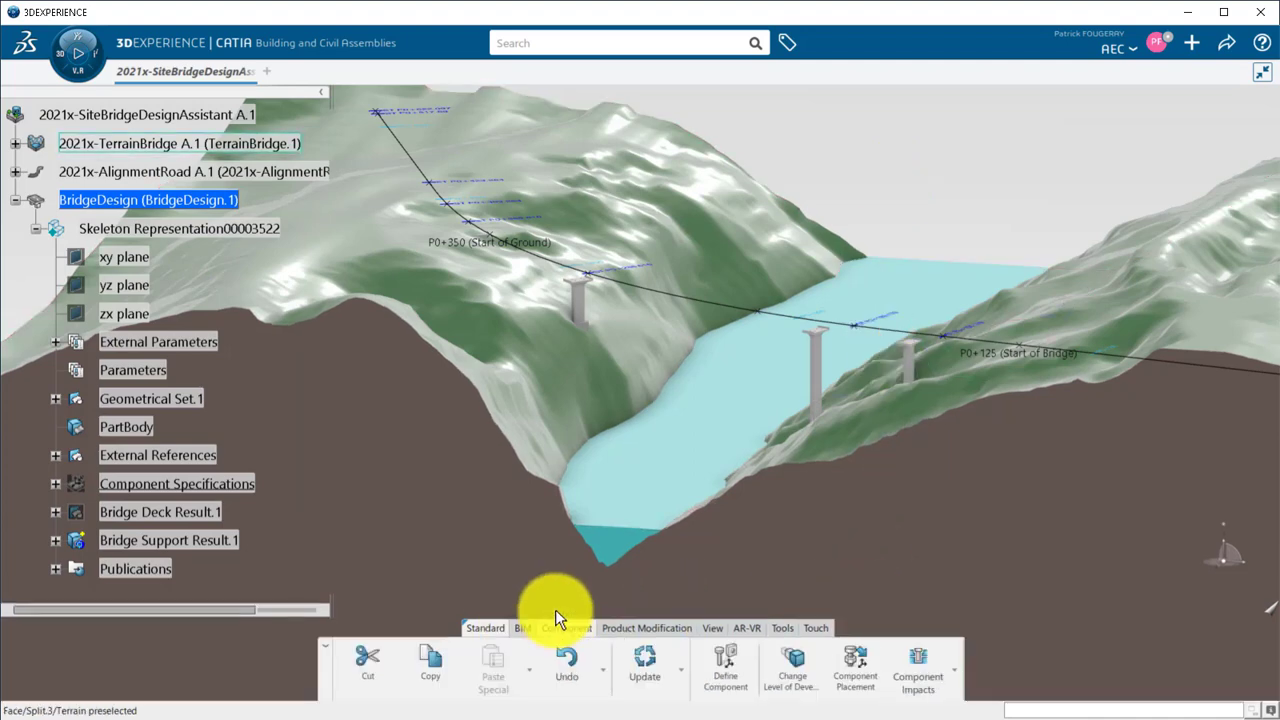
left_click(794, 677)
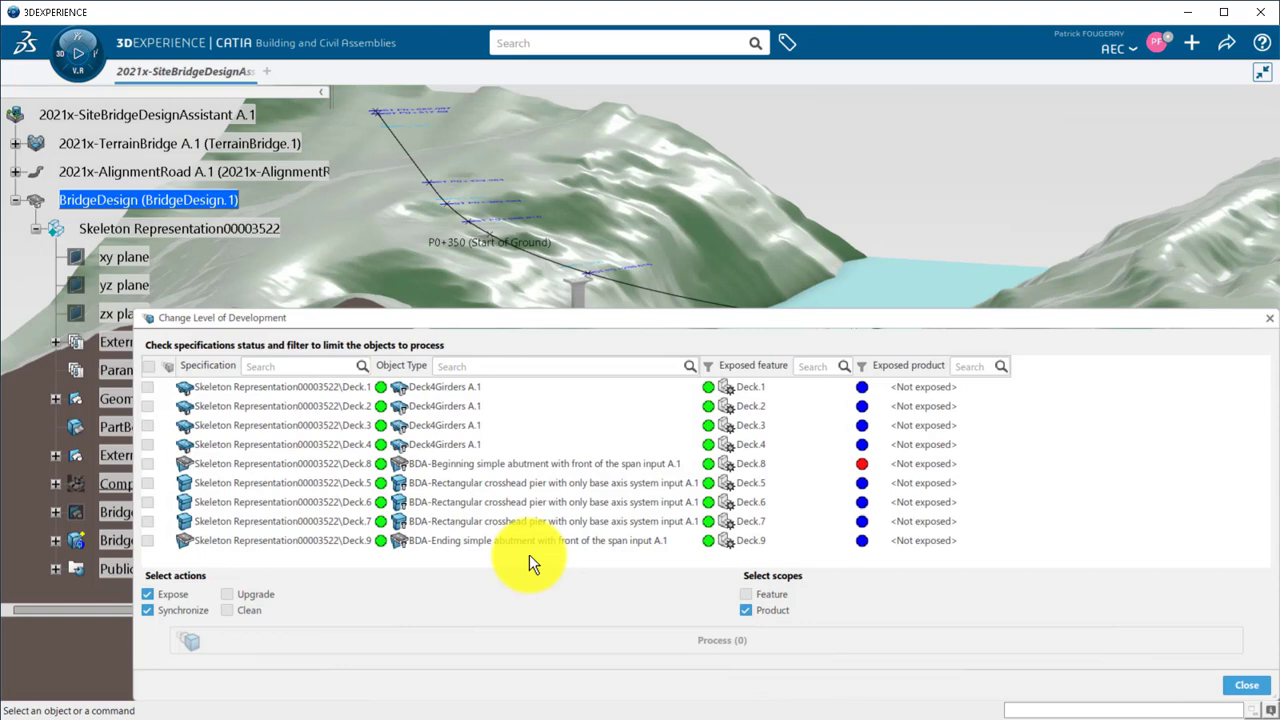
left_click(147, 389)
left_click(148, 406)
left_click(148, 425)
left_click(148, 444)
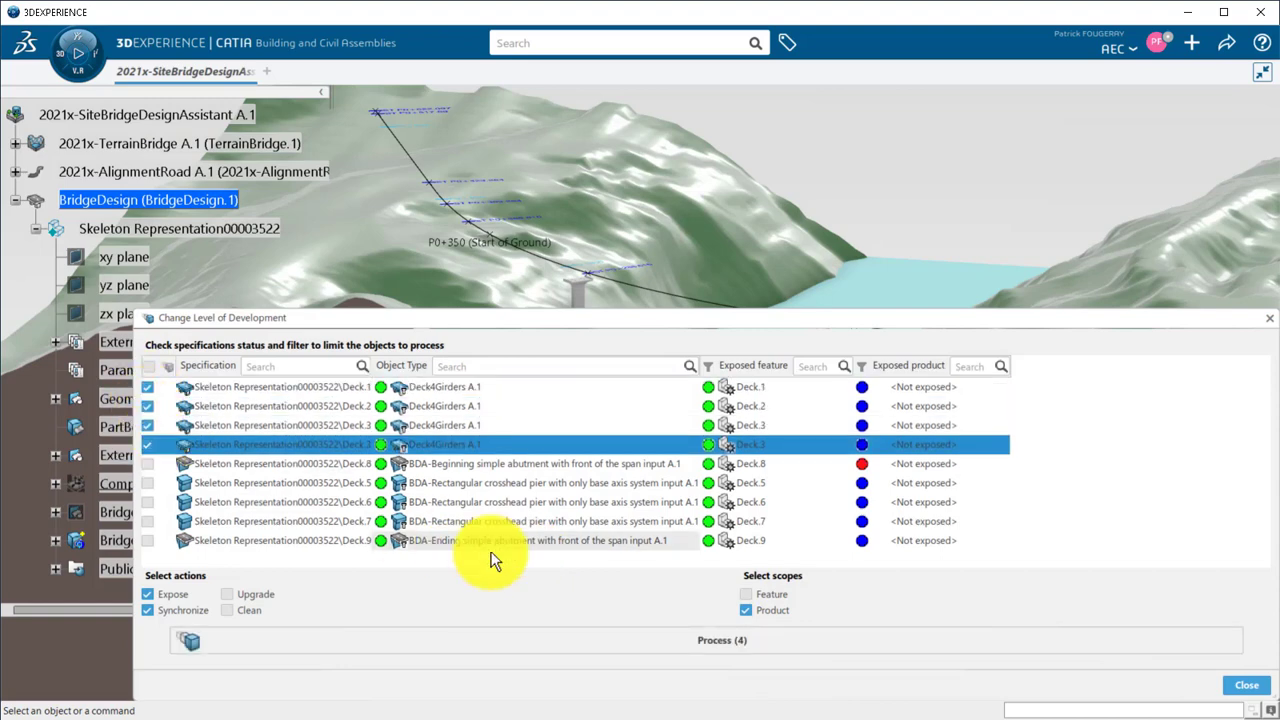
left_click_drag(751, 312, 745, 364)
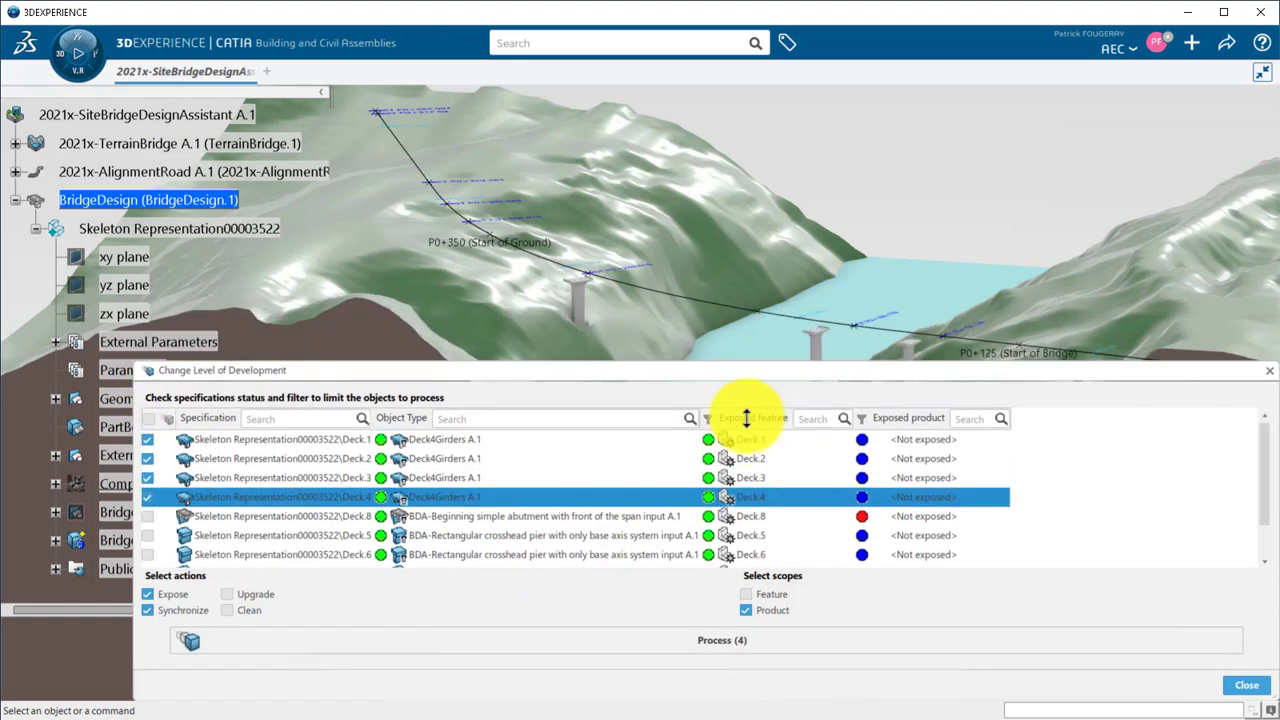
left_click(729, 645)
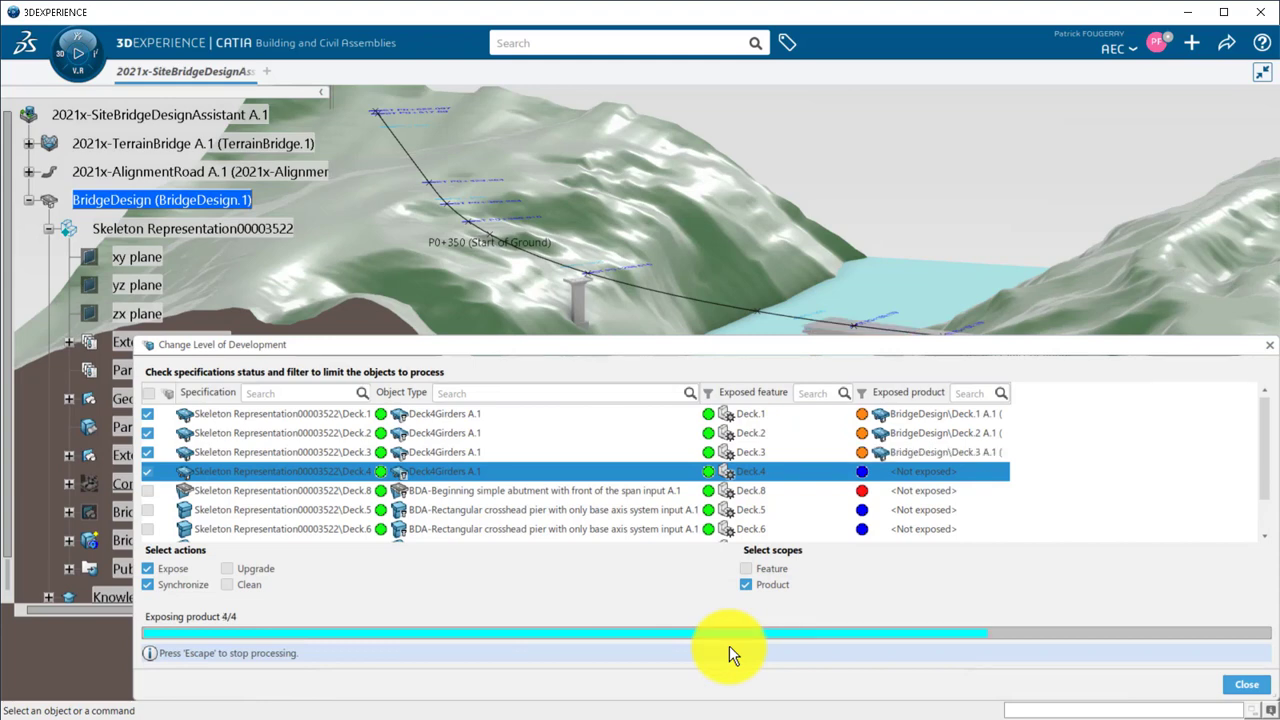
left_click(1240, 685)
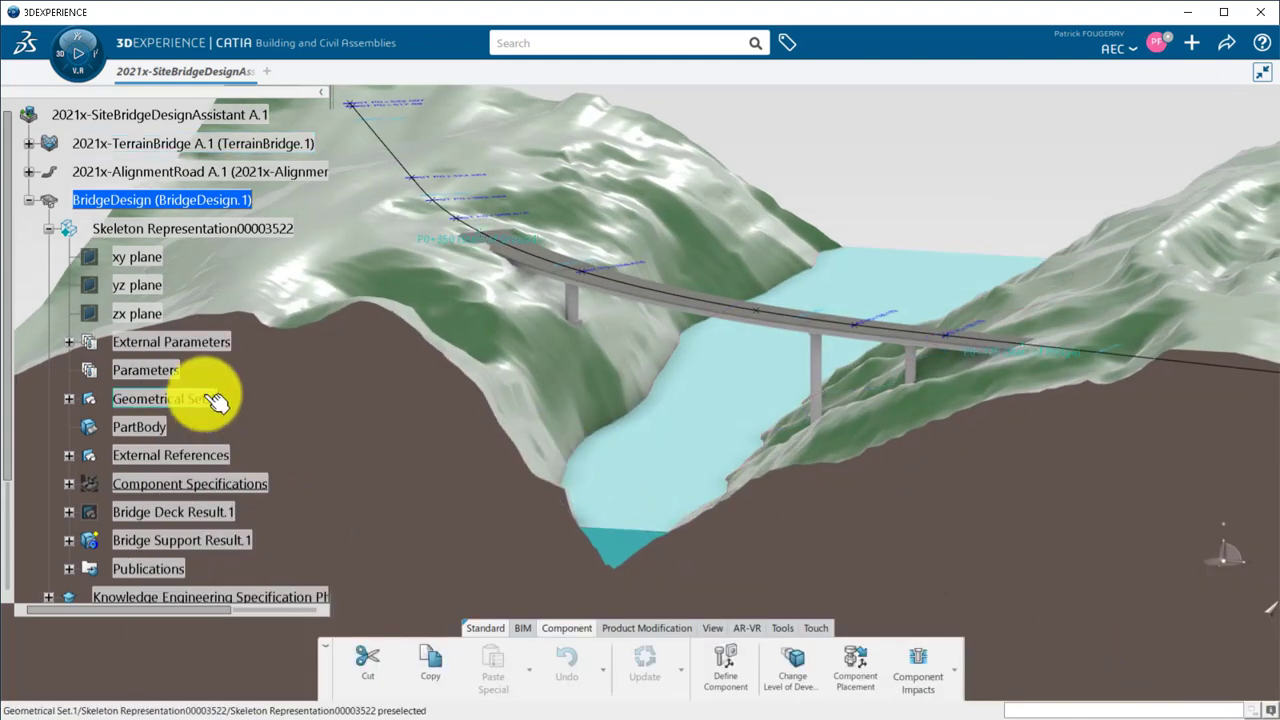
- Examine the contents of the Deck.3 product, including its abstraction shape and finite element model
left_click(44, 229)
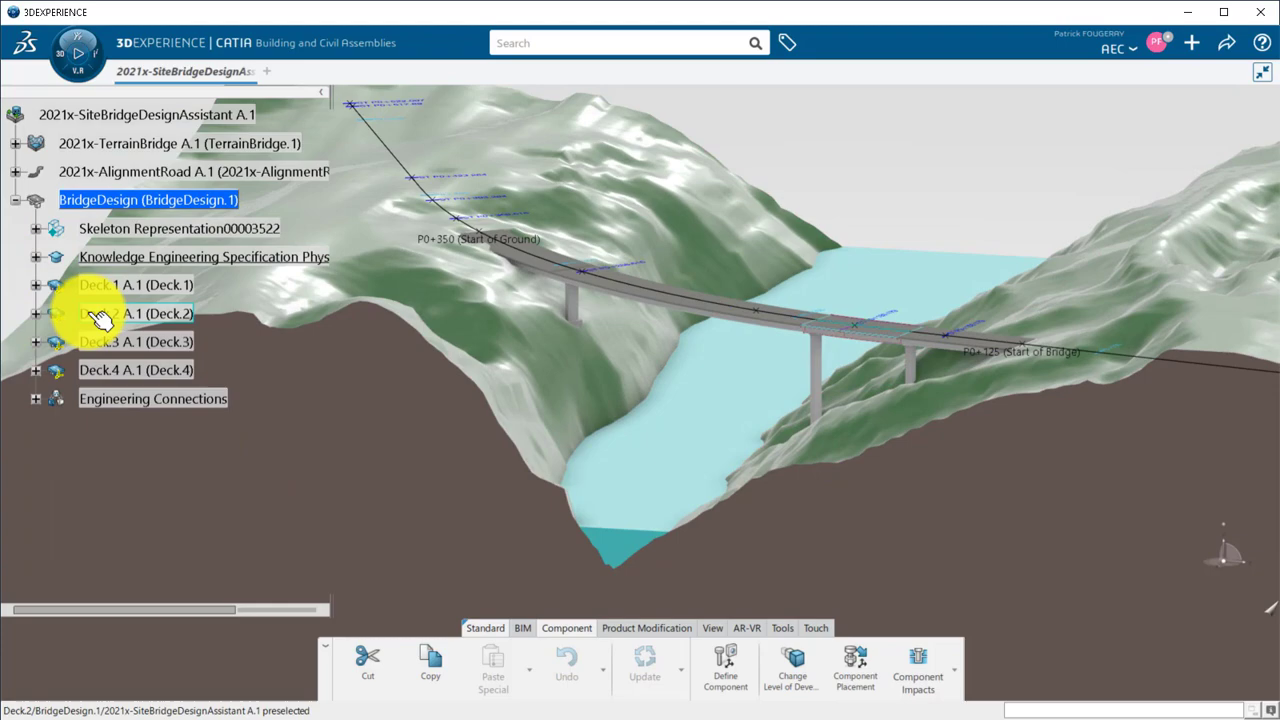
left_click(107, 342)
left_click(36, 341)
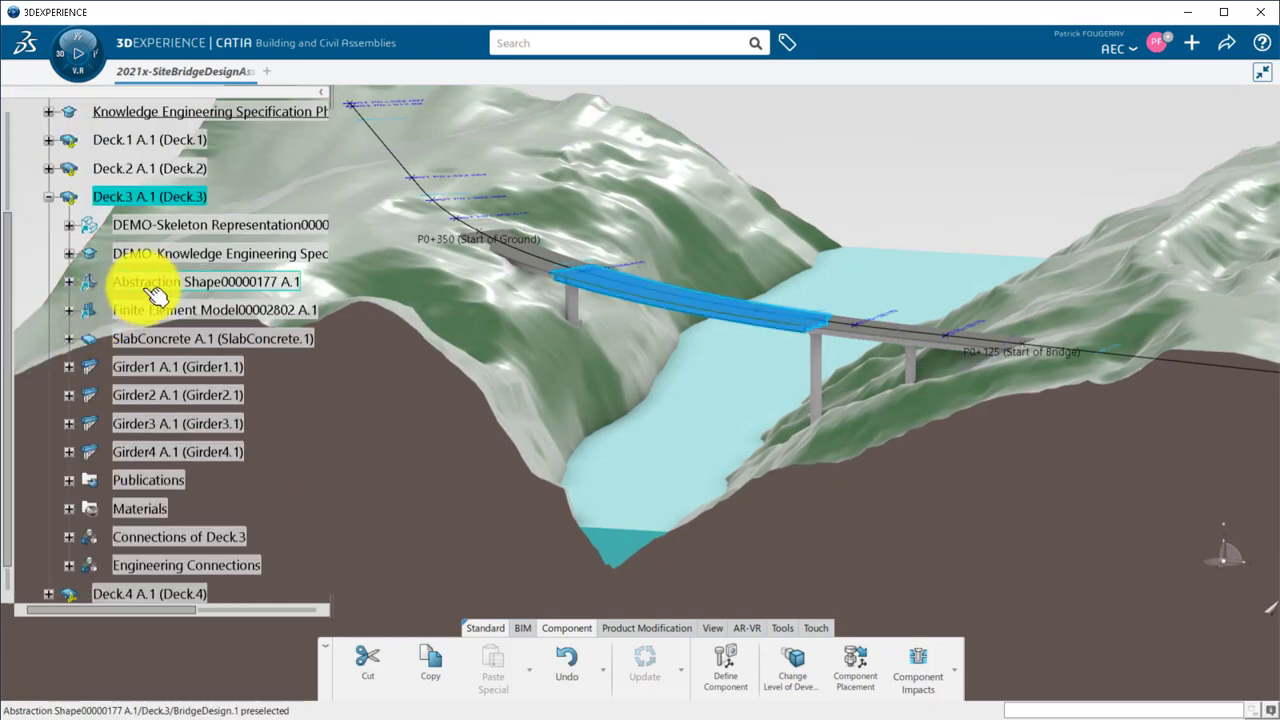
left_click(163, 285)
left_click(177, 312)
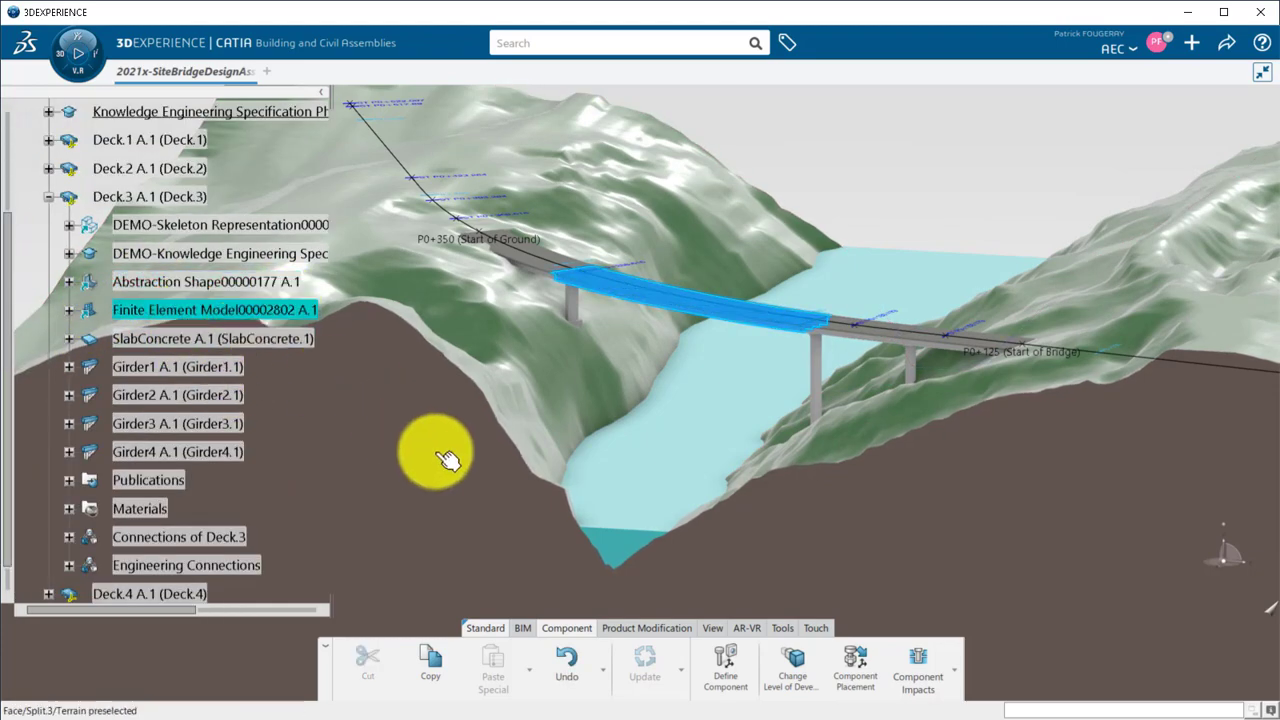
middle_click_drag(438, 447, 466, 554)
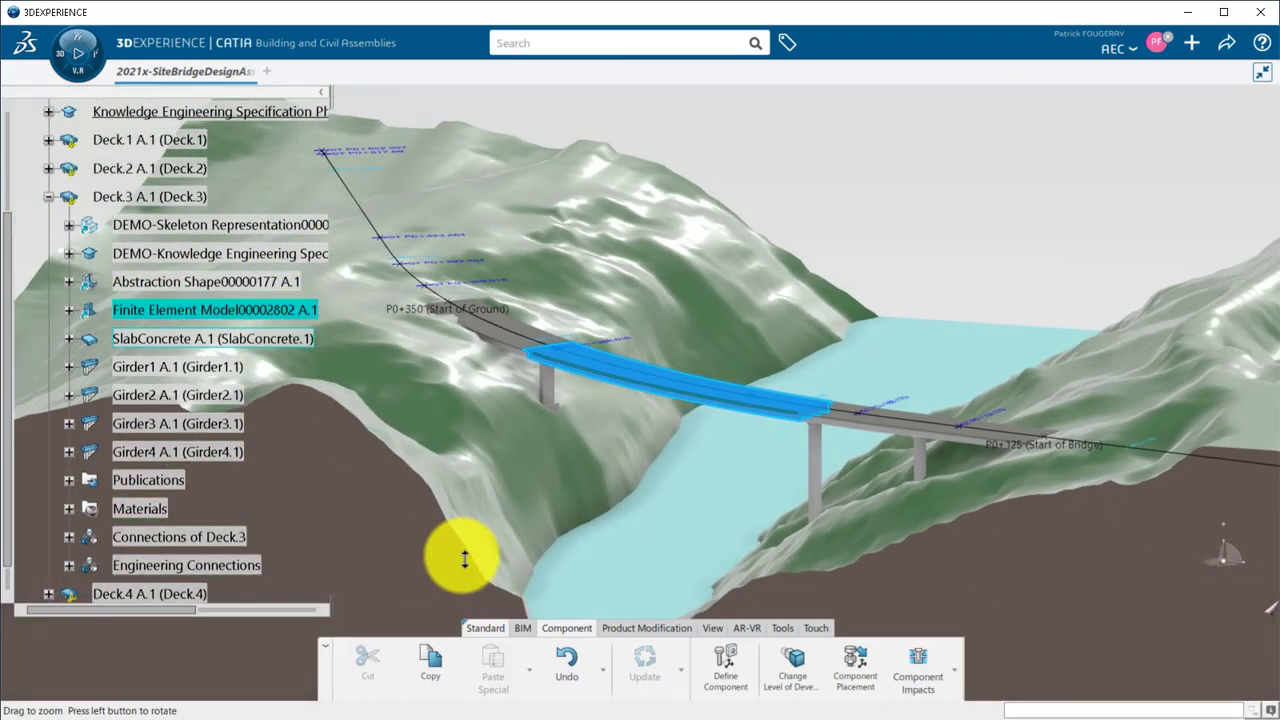
left_click(889, 177)
left_click(48, 197)
scroll(14, 150, "up", 3)
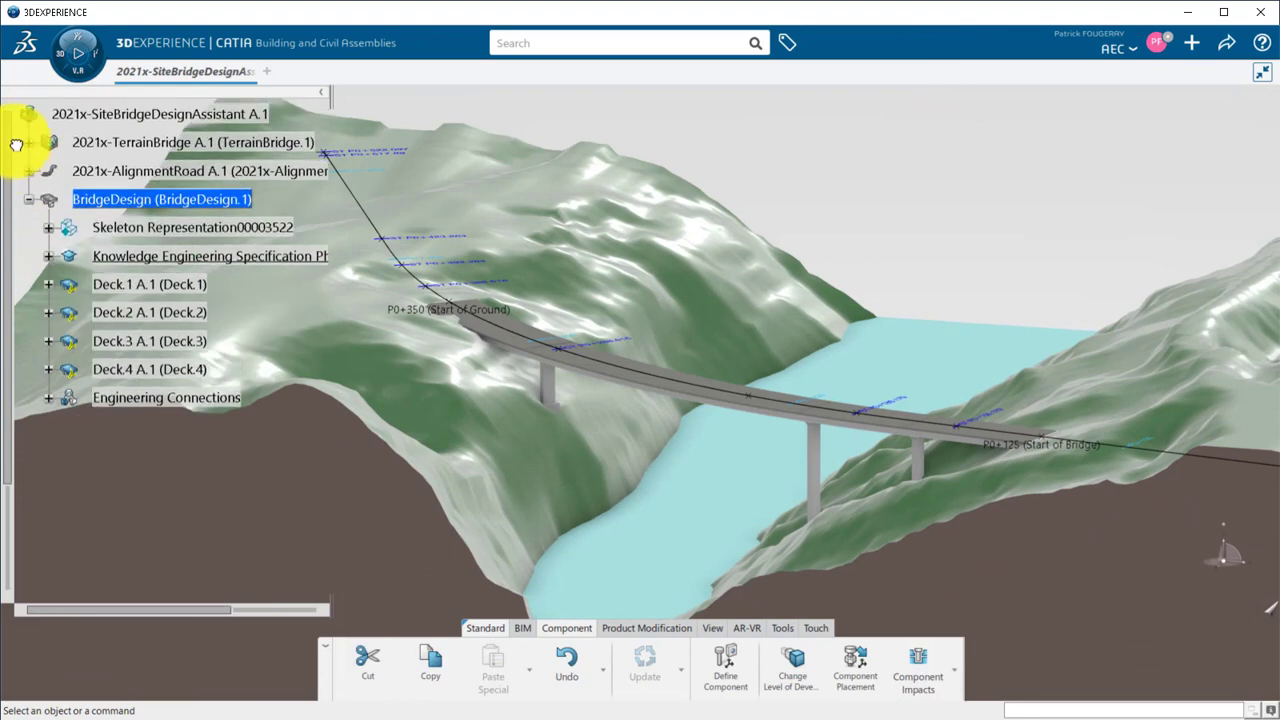
- Insert a new Finite Element Model representation under BridgeDesign
right_click(125, 203)
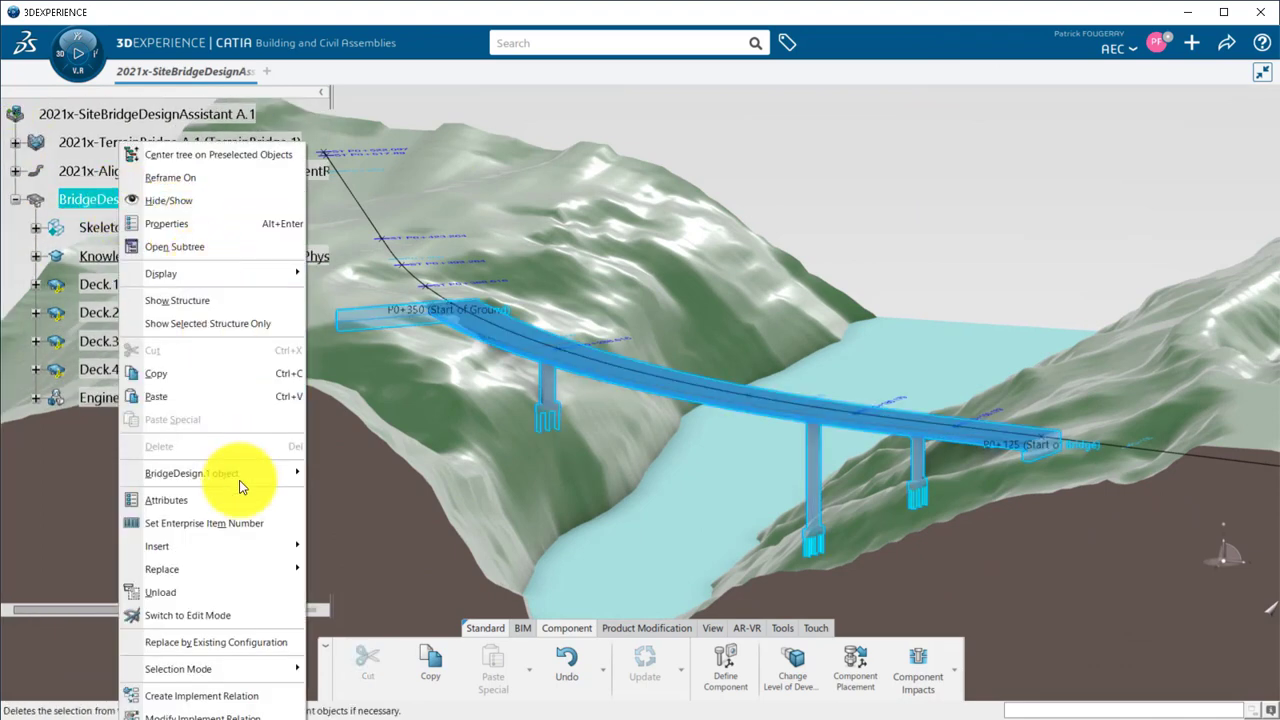
mouse_move(256, 545)
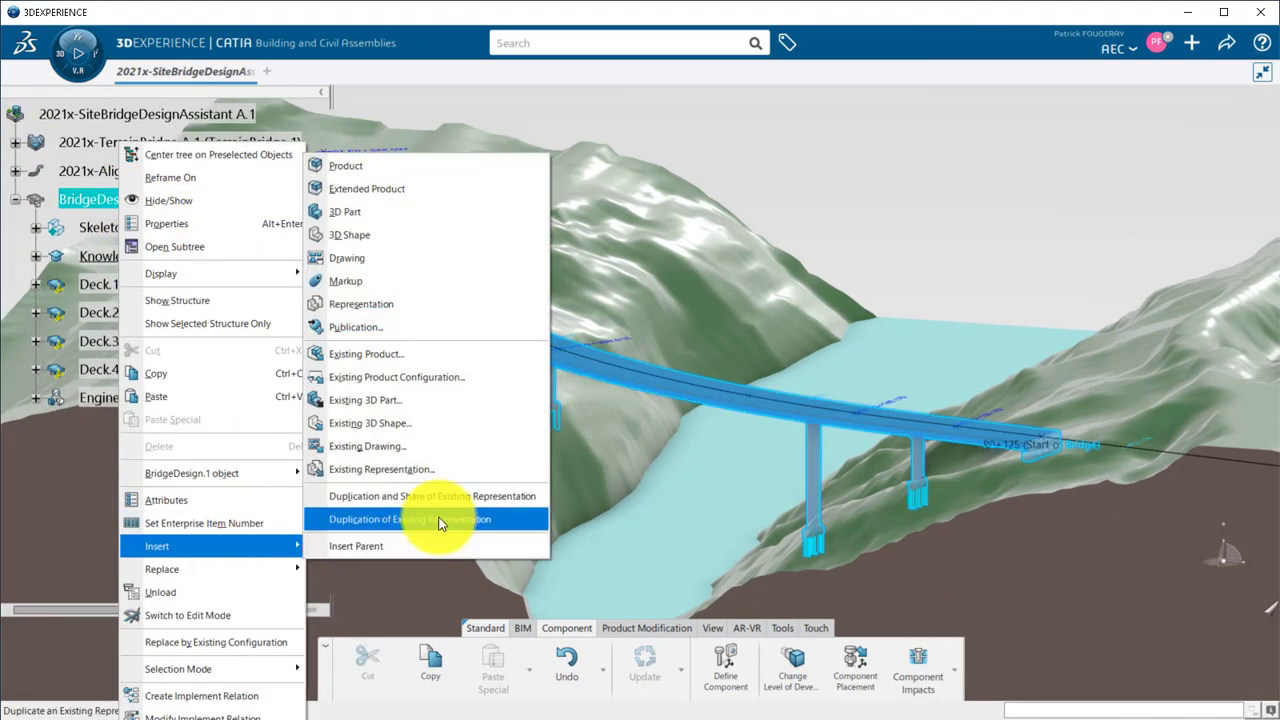
left_click(432, 304)
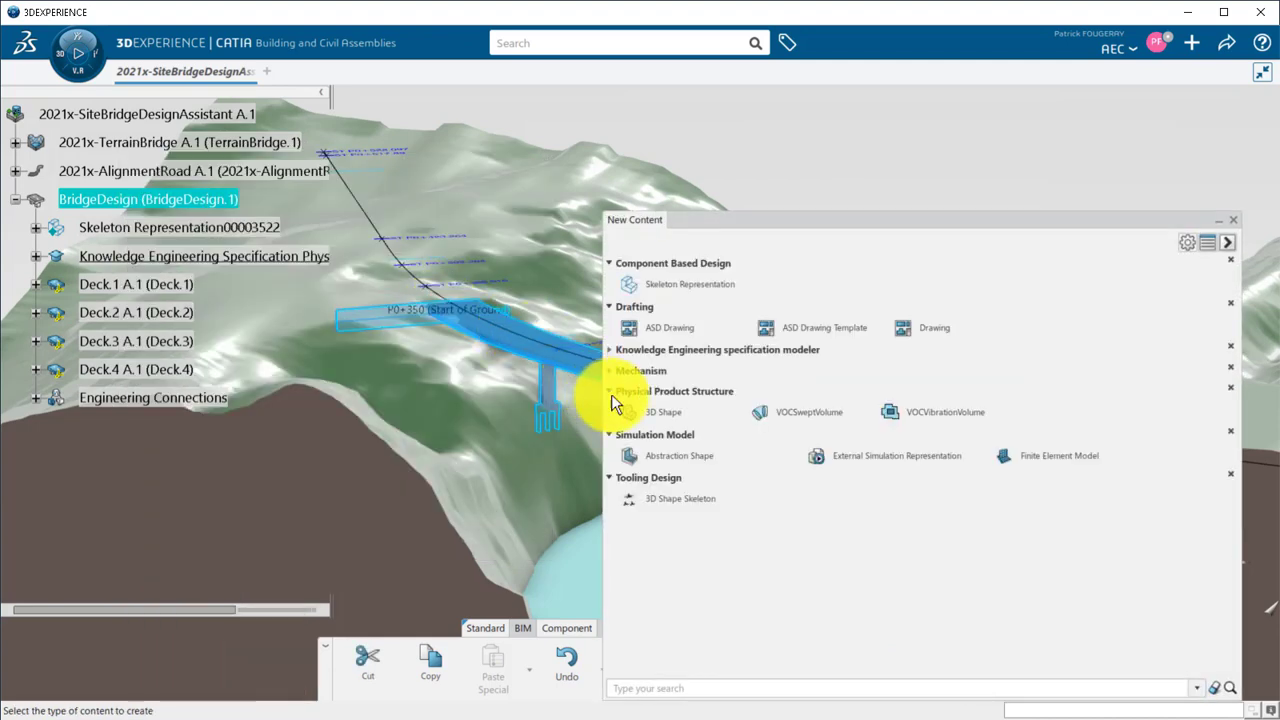
left_click(1062, 455)
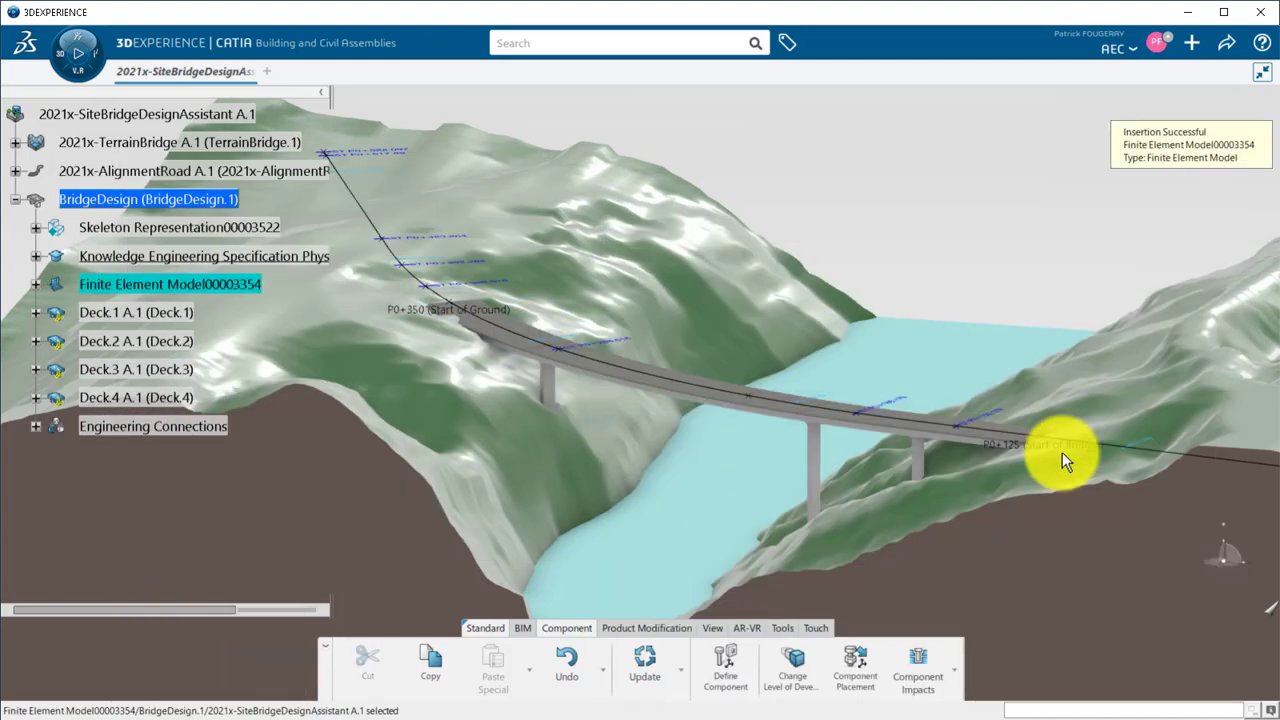
- Open the new finite element model and set only the abstraction shapes of Deck.1 through Deck.4 as its contributing shapes
double_click(183, 287)
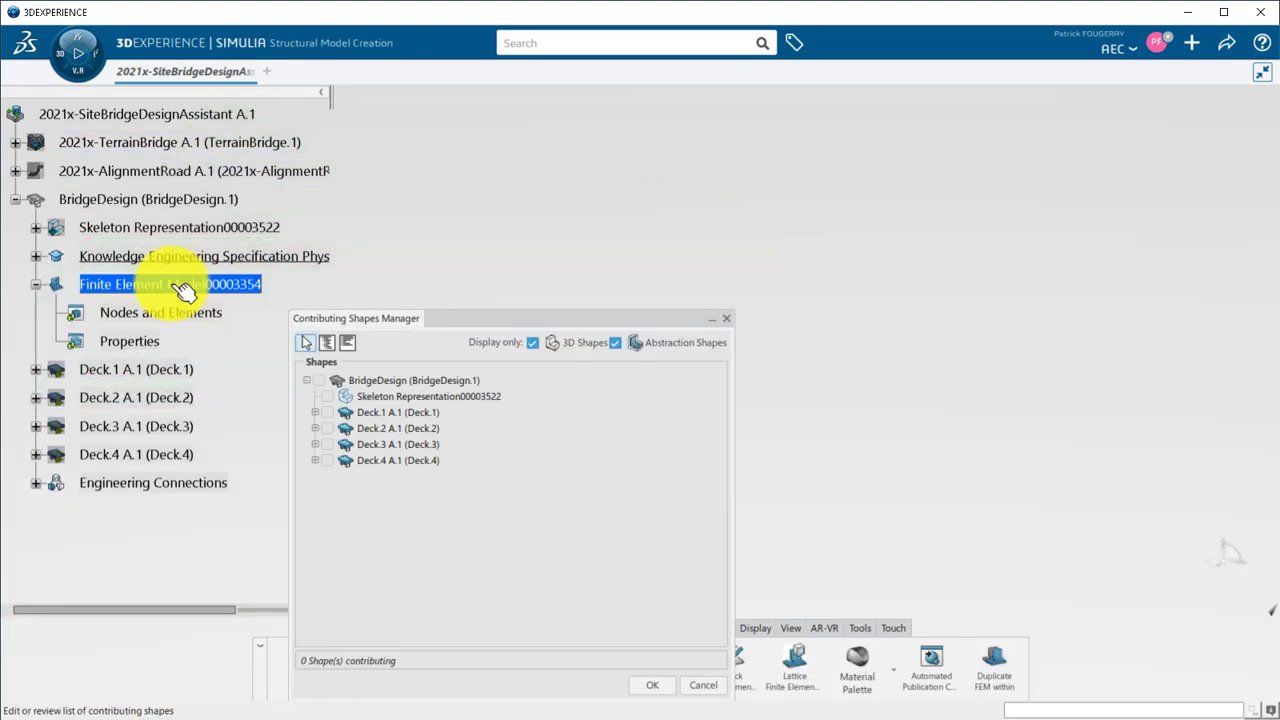
left_click(532, 342)
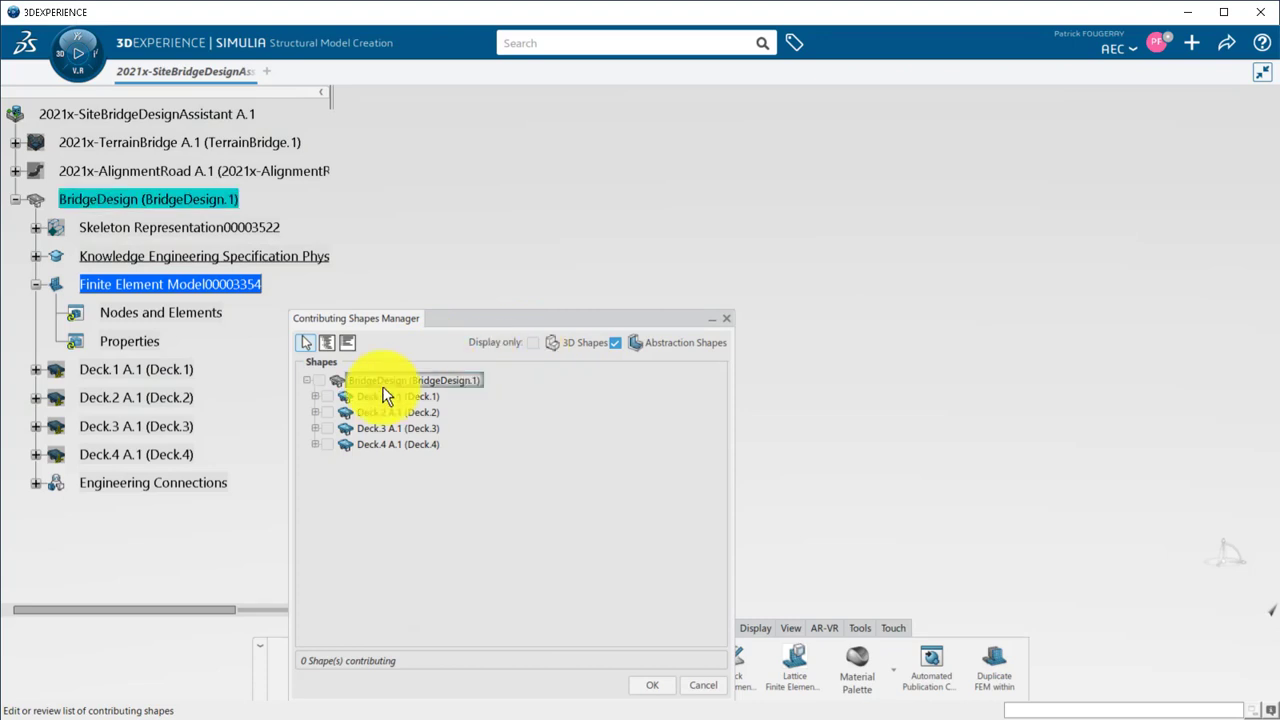
left_click(327, 396)
left_click(327, 412)
left_click(327, 428)
left_click(327, 444)
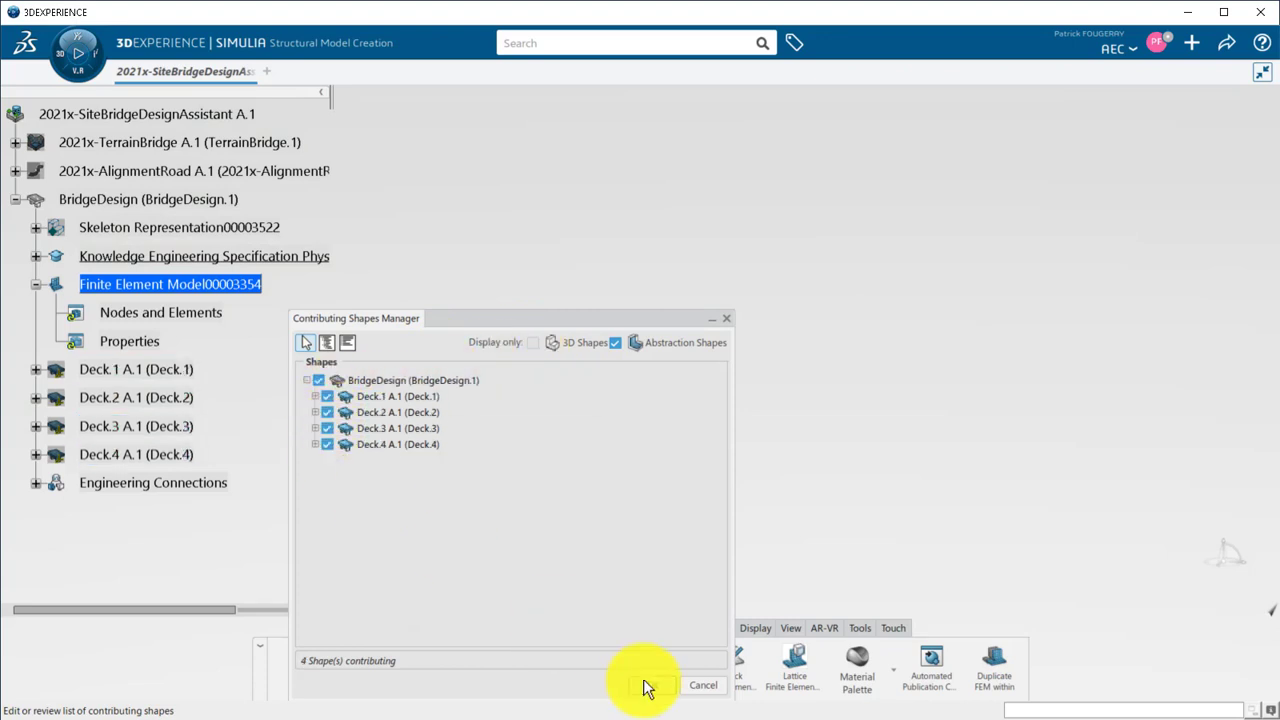
left_click(647, 688)
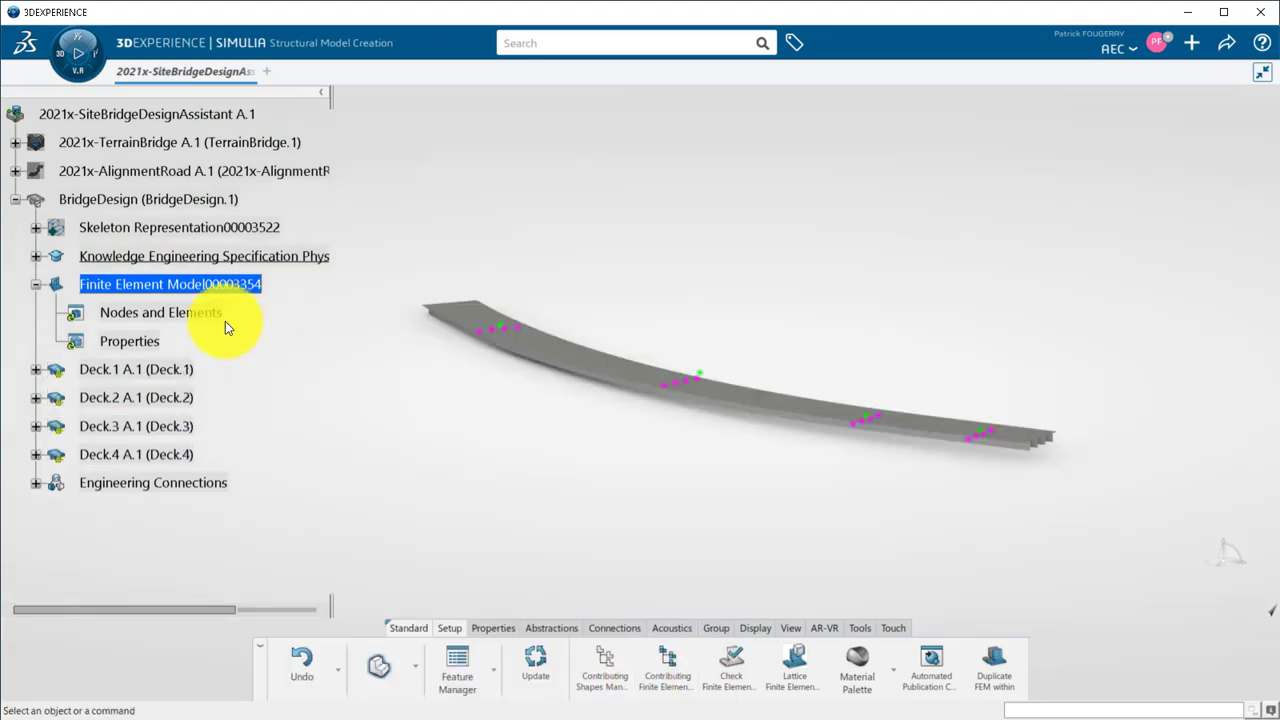
- Define the contributing FEMs of Finite Element Bridge by selecting the existing finite element model of each of the four decks
left_click(677, 670)
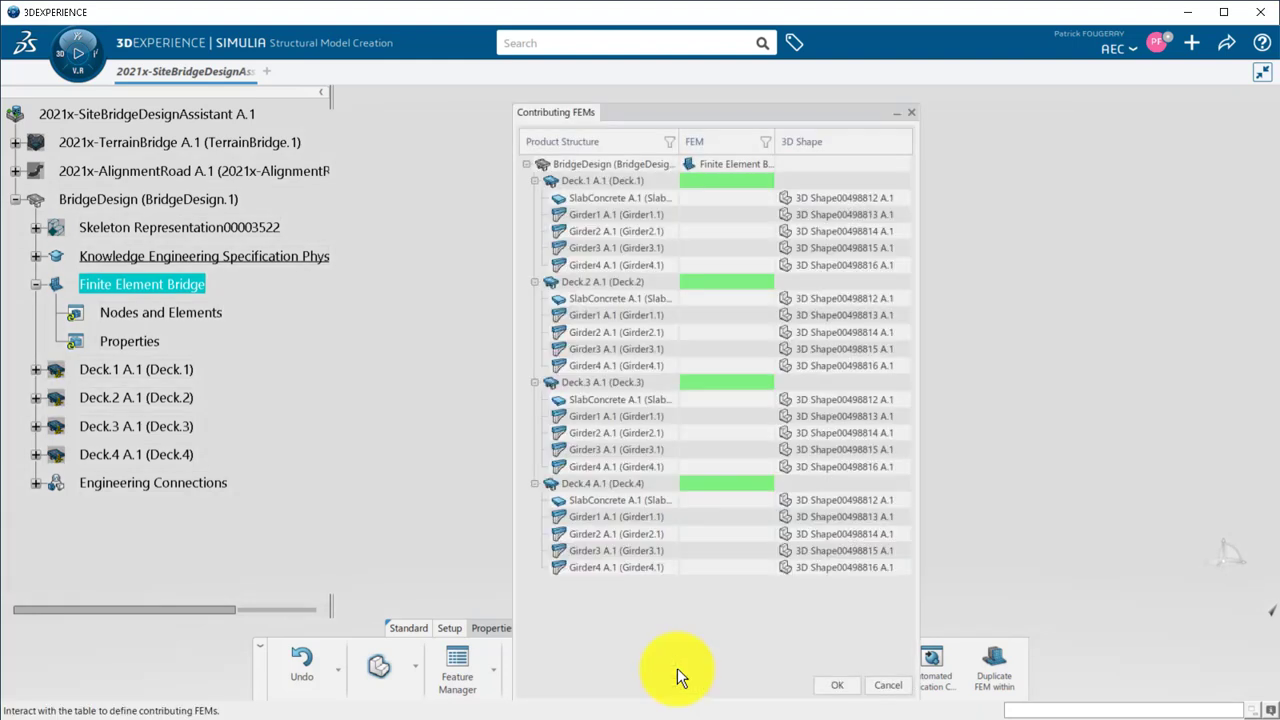
right_click(751, 182)
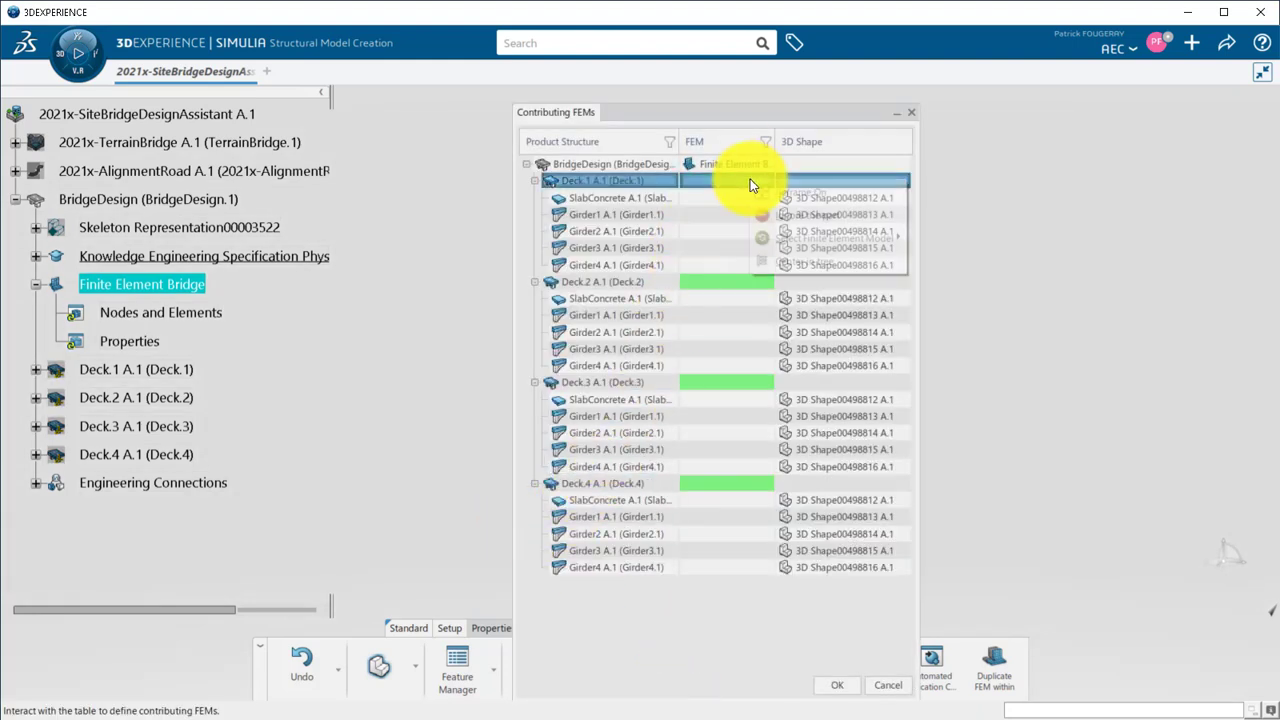
mouse_move(821, 238)
left_click(929, 240)
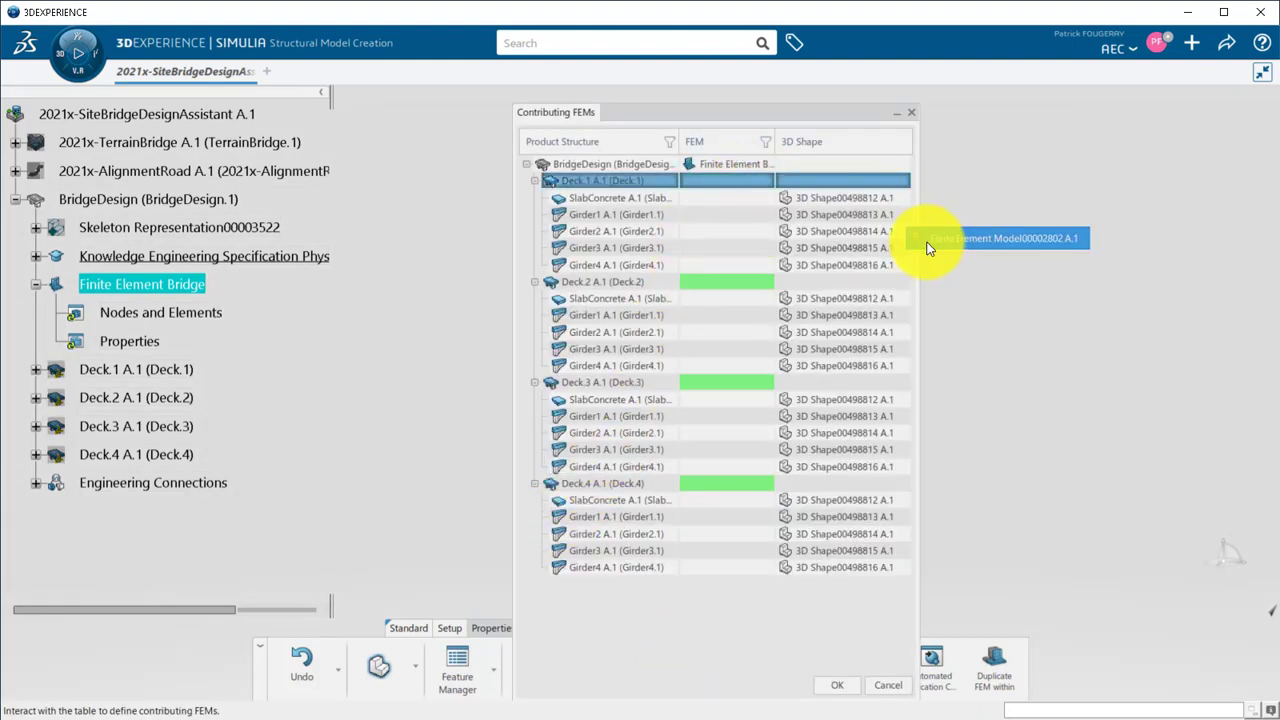
right_click(738, 283)
mouse_move(822, 344)
left_click(929, 345)
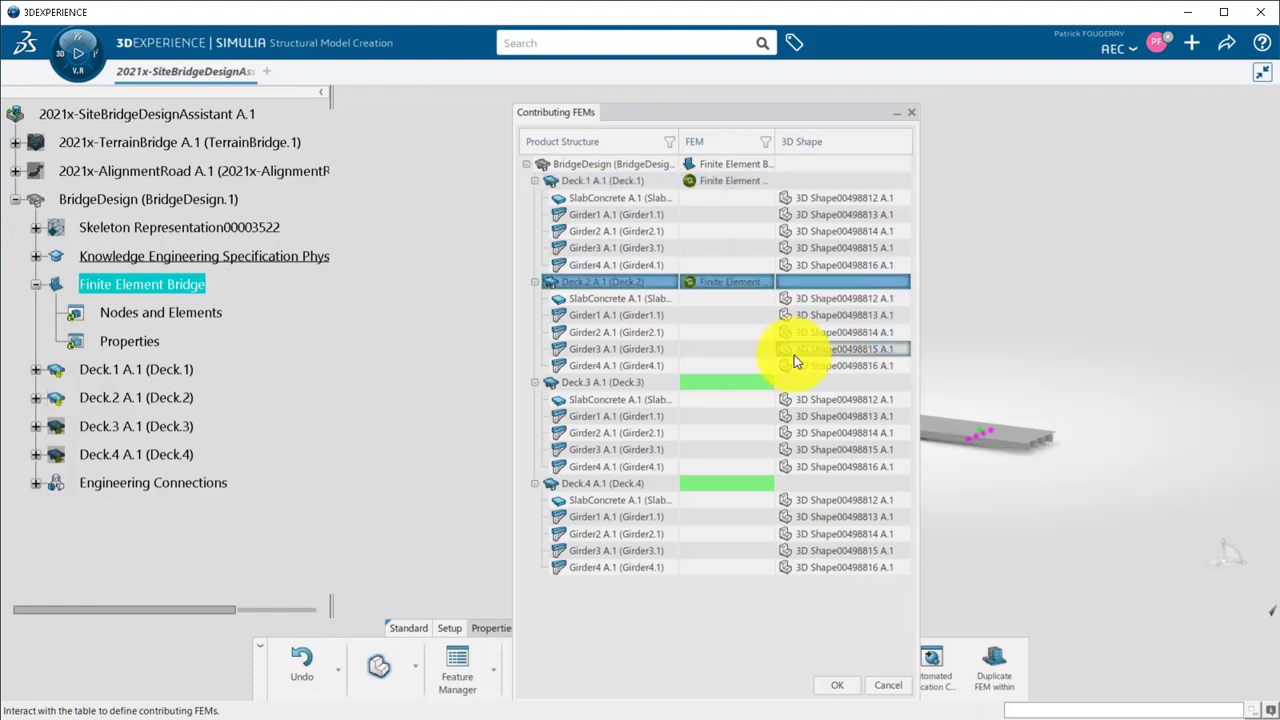
right_click(748, 384)
mouse_move(840, 442)
left_click(923, 442)
right_click(754, 483)
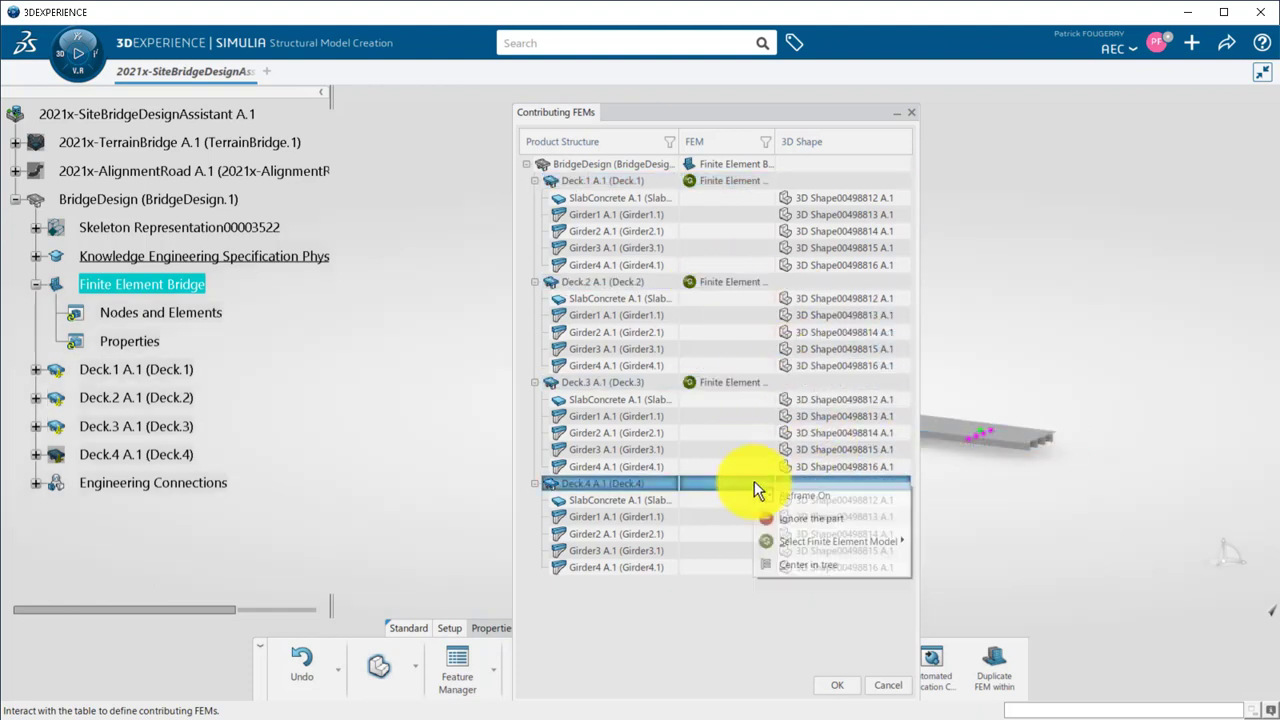
mouse_move(880, 543)
left_click(929, 543)
left_click(837, 685)
middle_click_drag(580, 531, 549, 486)
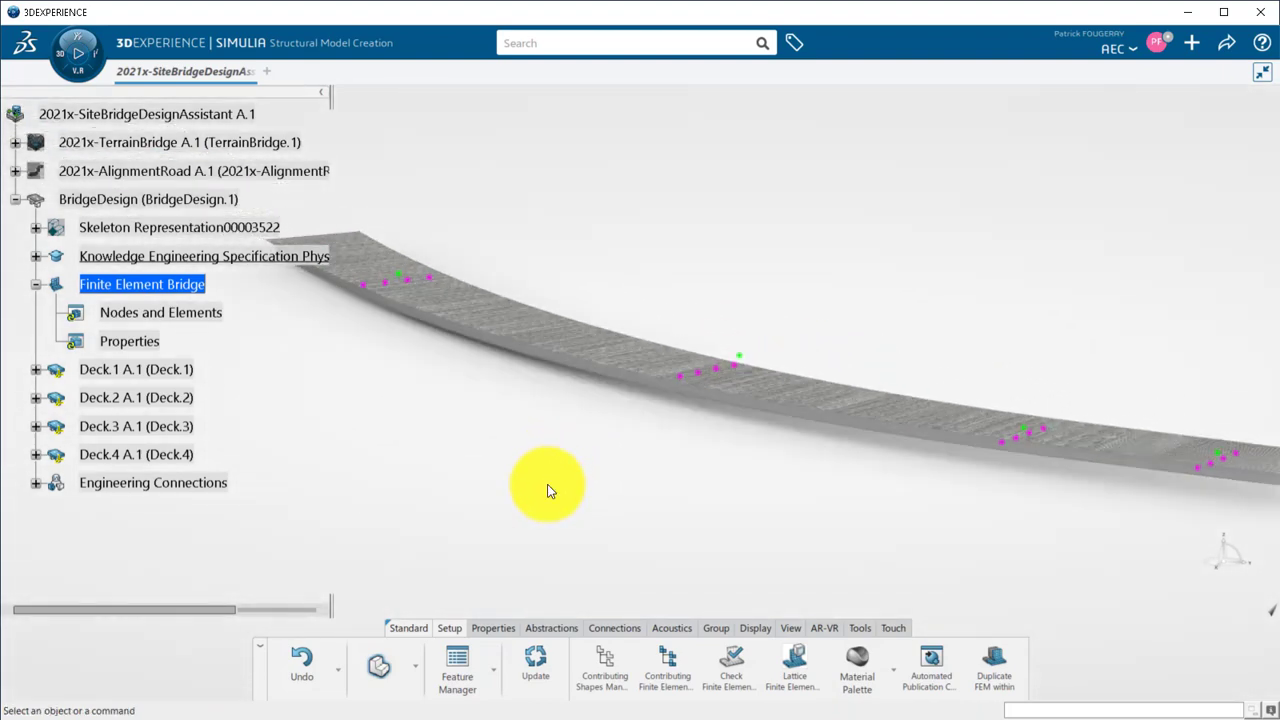
- Switch to the Mechanical Scenario Creation app and create a physics simulation titled Physics Simulation Bridge
left_click(50, 51)
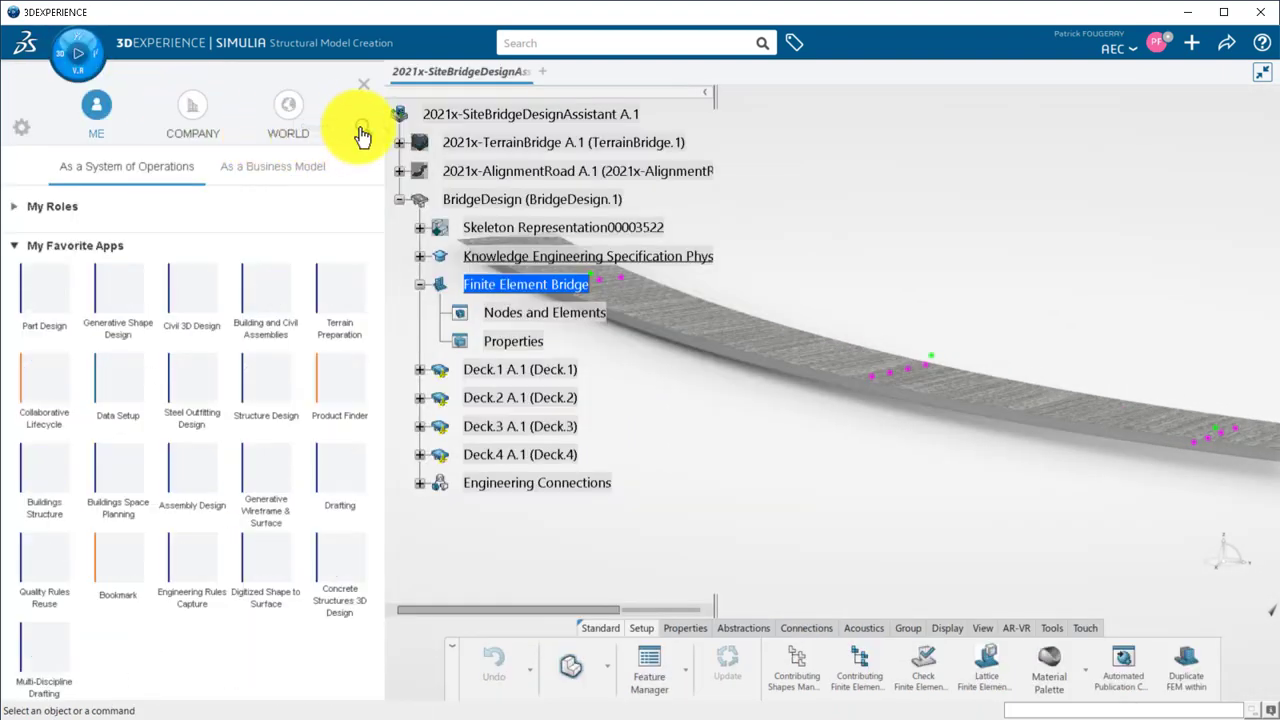
type("mechan")
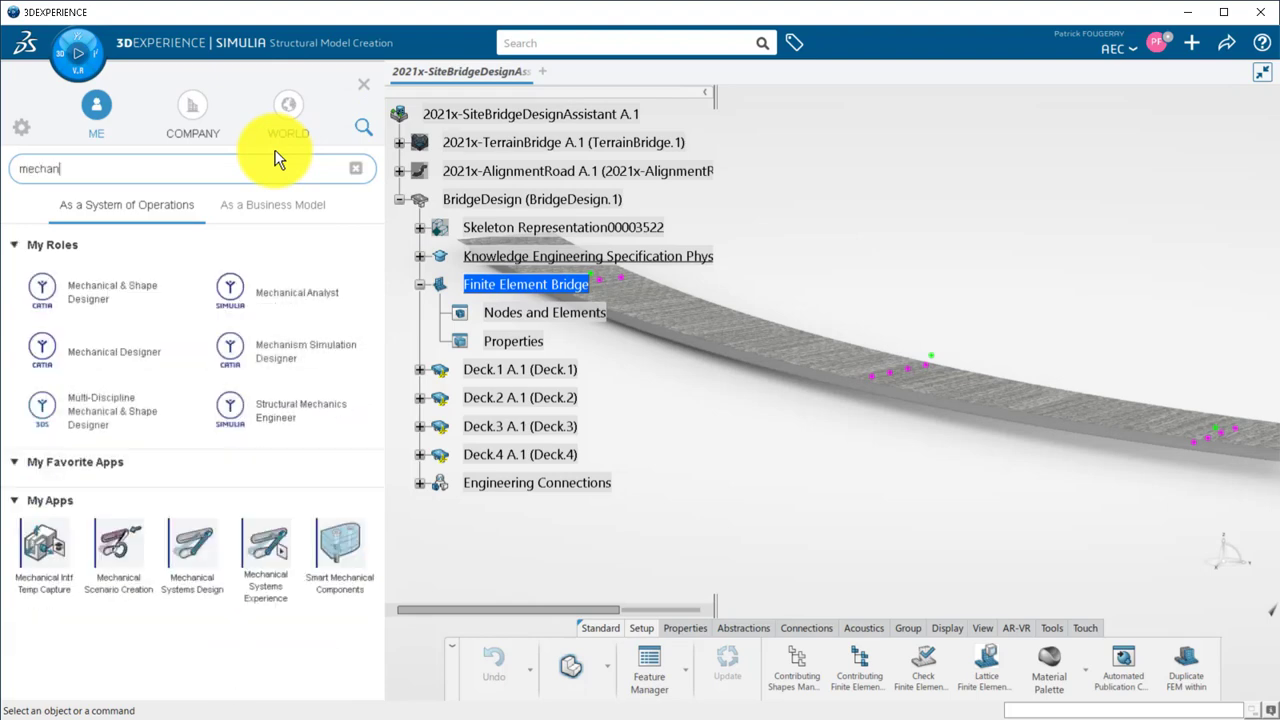
left_click(124, 550)
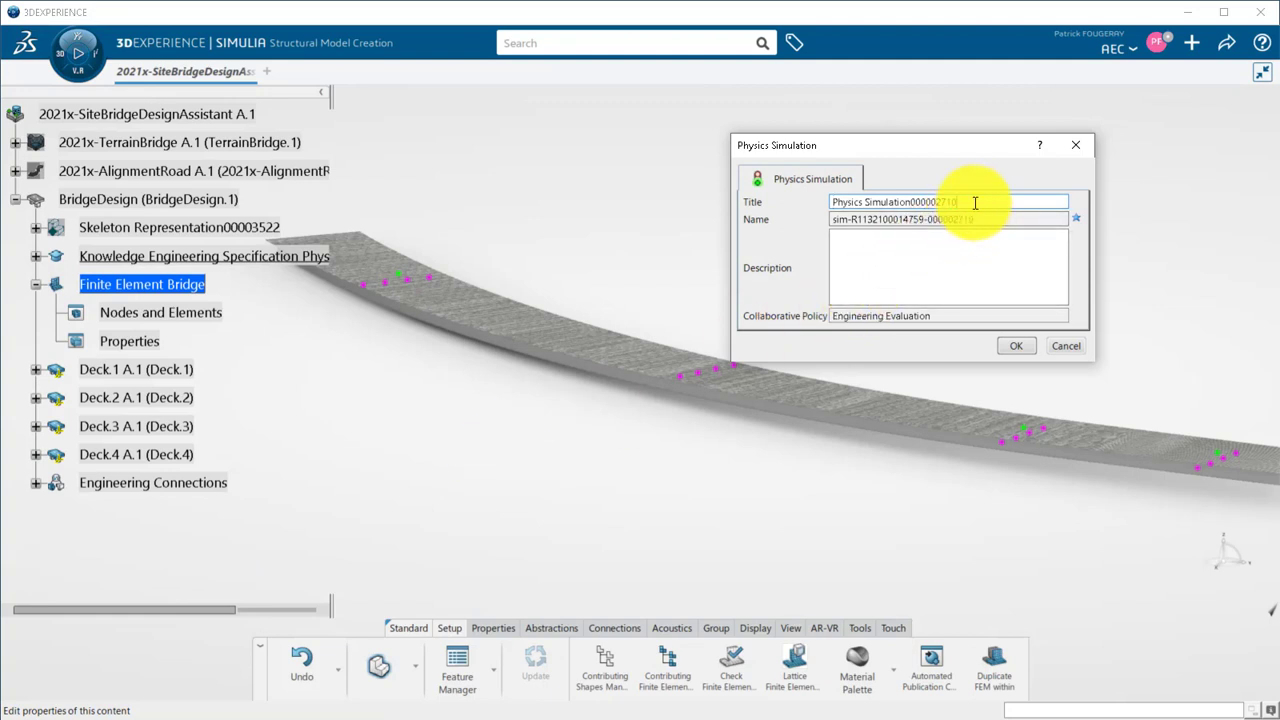
left_click_drag(975, 203, 913, 205)
key("BackSpace")
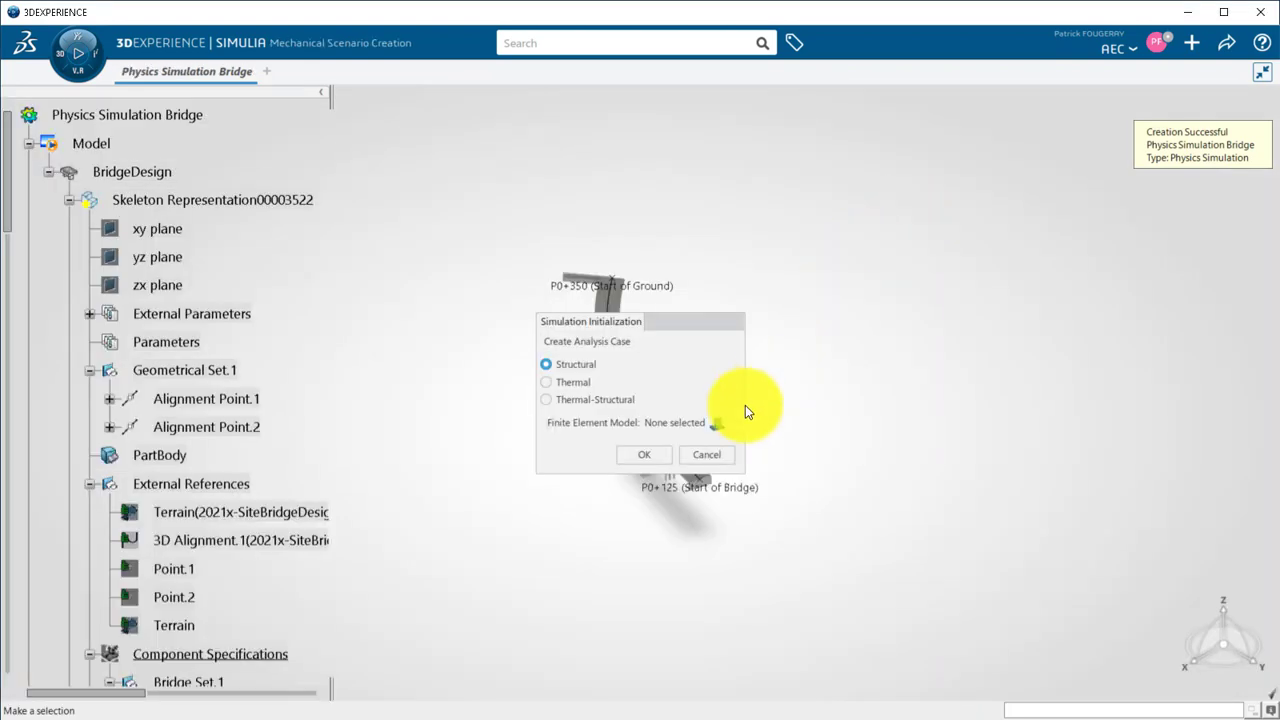
- Initialize the simulation with a Structural analysis case that uses the Finite Element Bridge model
left_click(719, 425)
left_click(282, 540)
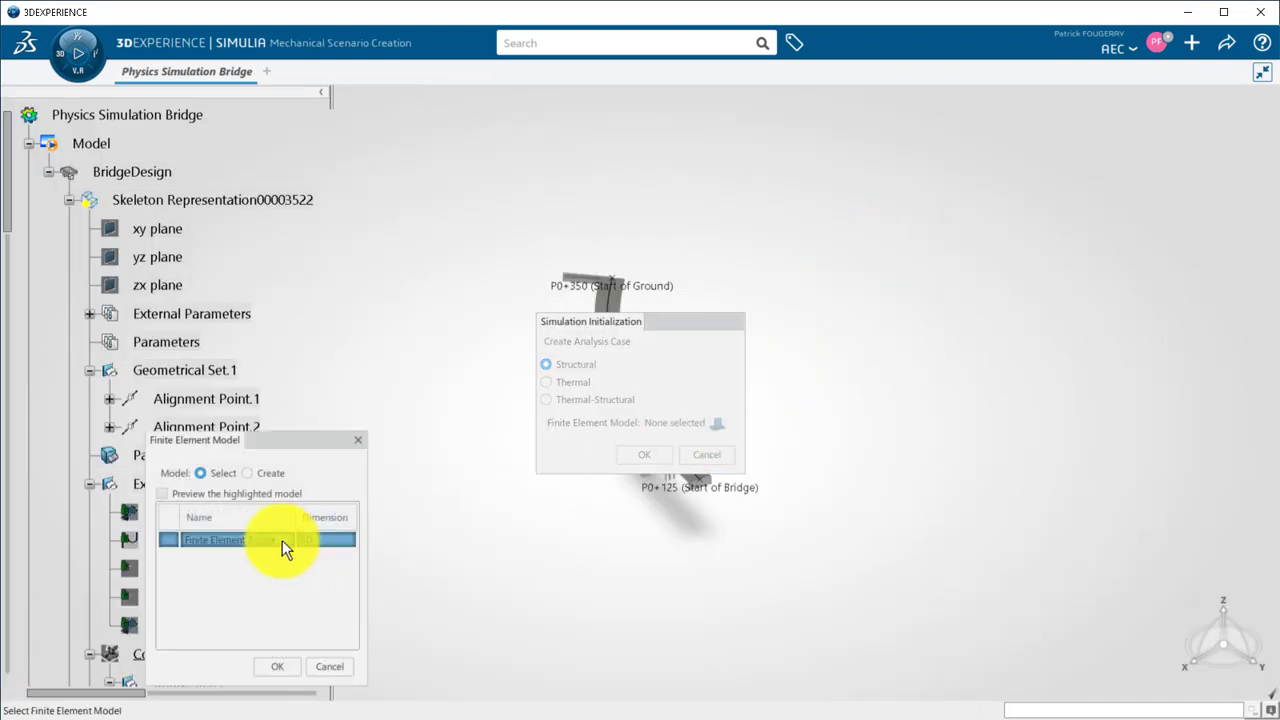
left_click(66, 196)
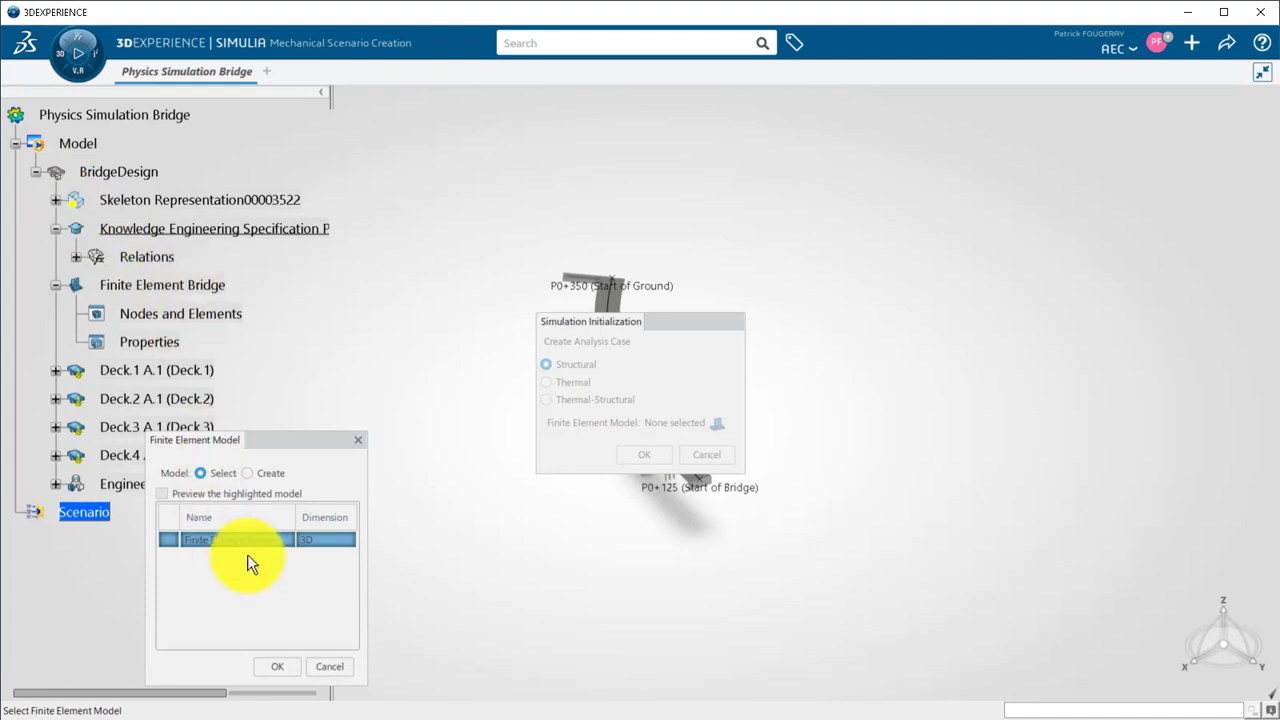
left_click(275, 666)
left_click(655, 457)
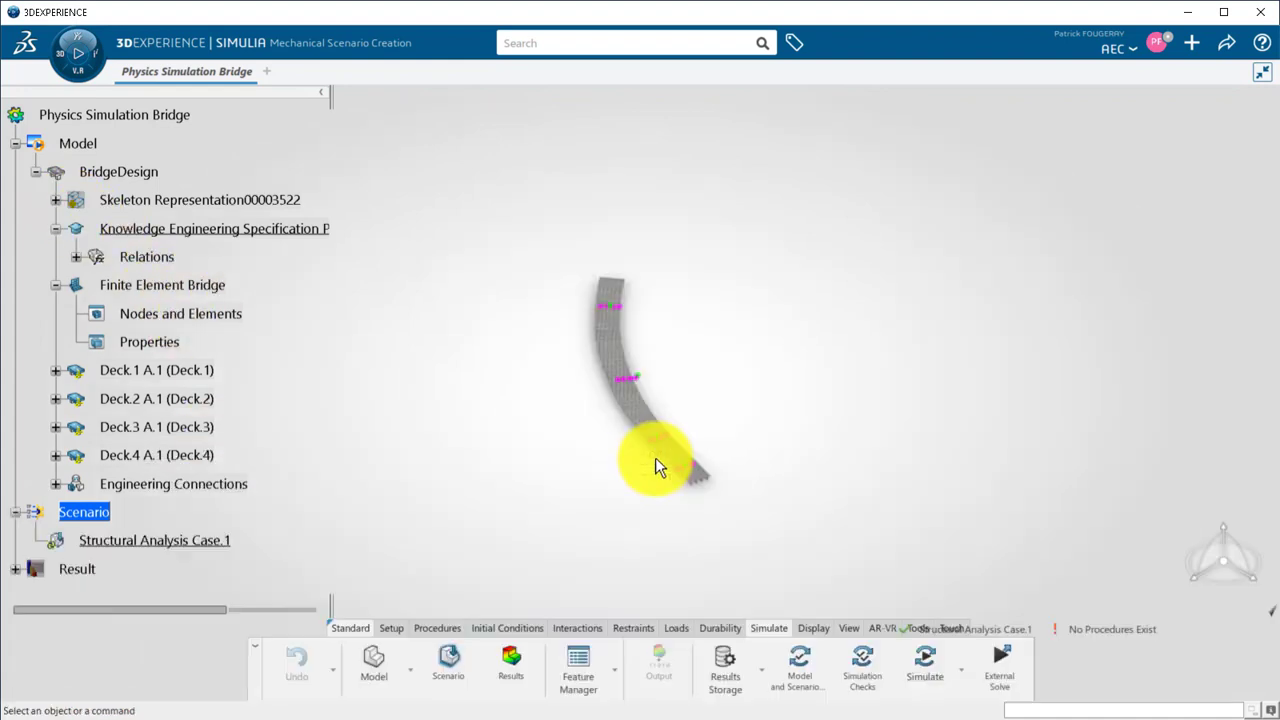
- Add a Static Step to the scenario with a 1 s step time, 1000 maximum increments and automatic time incrementation
middle_click_drag(625, 484, 452, 517)
left_click(437, 628)
left_click(553, 644)
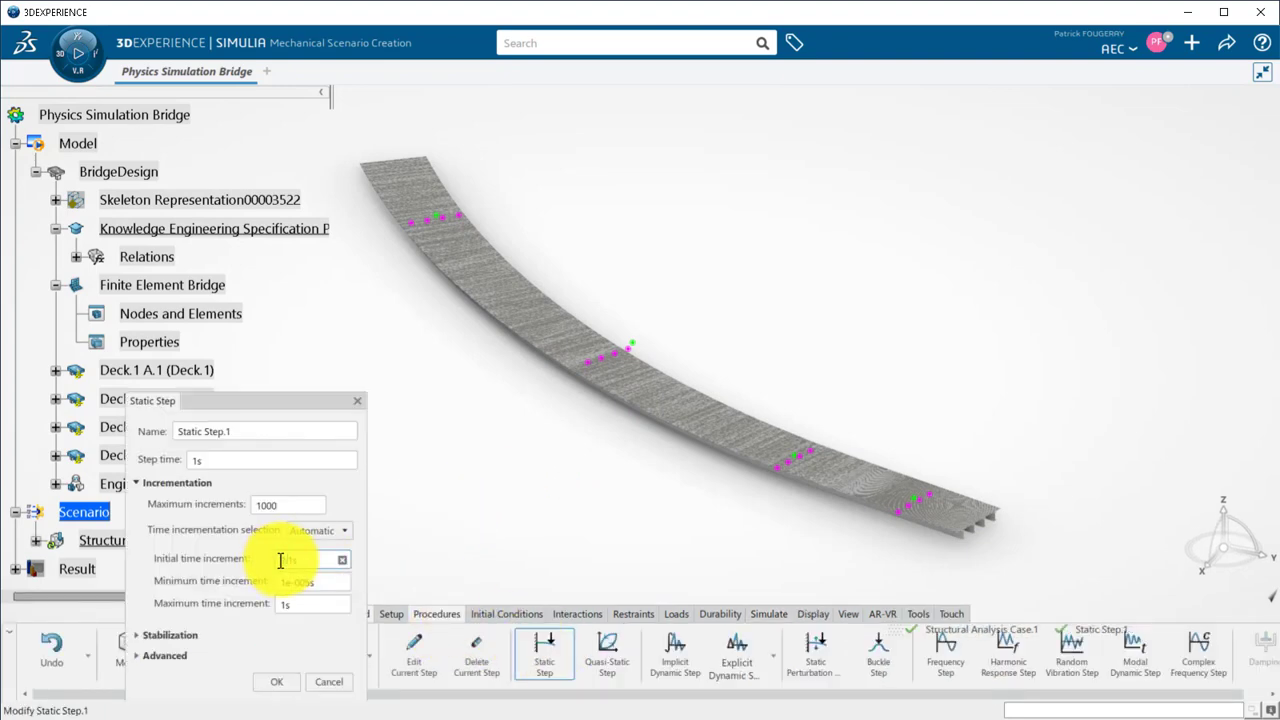
left_click(277, 681)
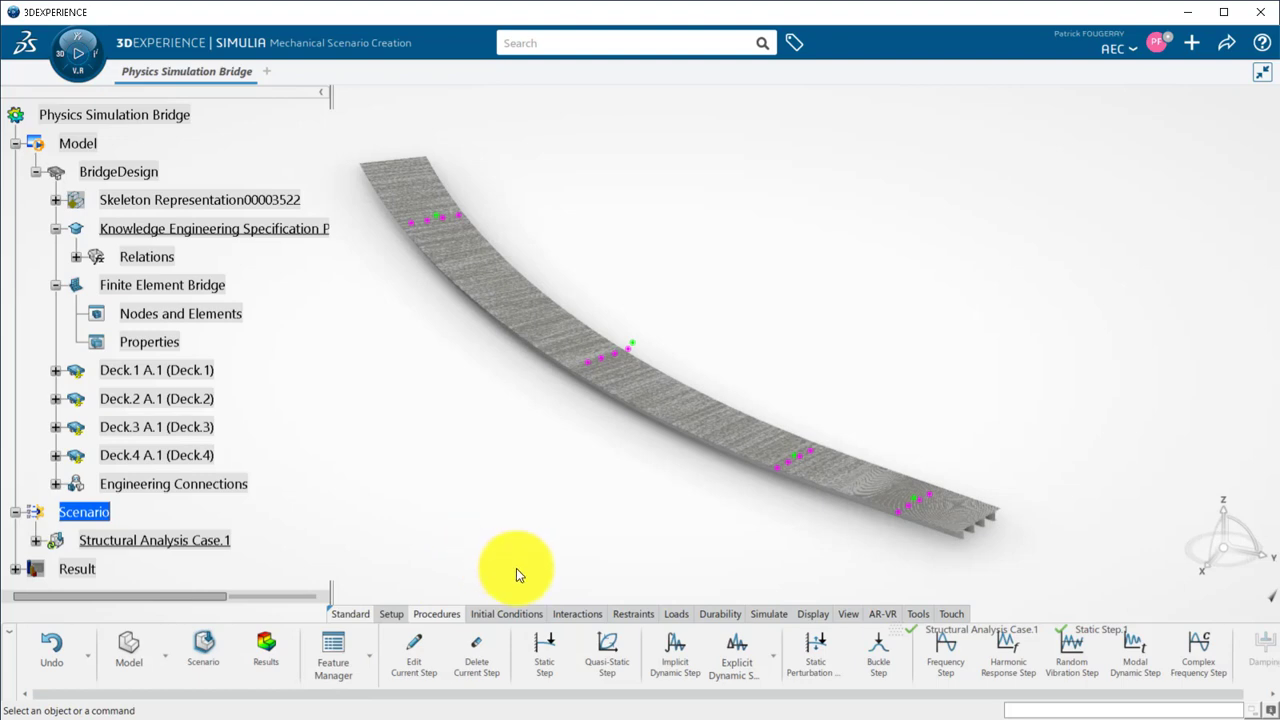
- Create a Clamp restraint supported by the DeckStartGroup and DeckEndGroup groups of all four decks
left_click(633, 614)
left_click(607, 660)
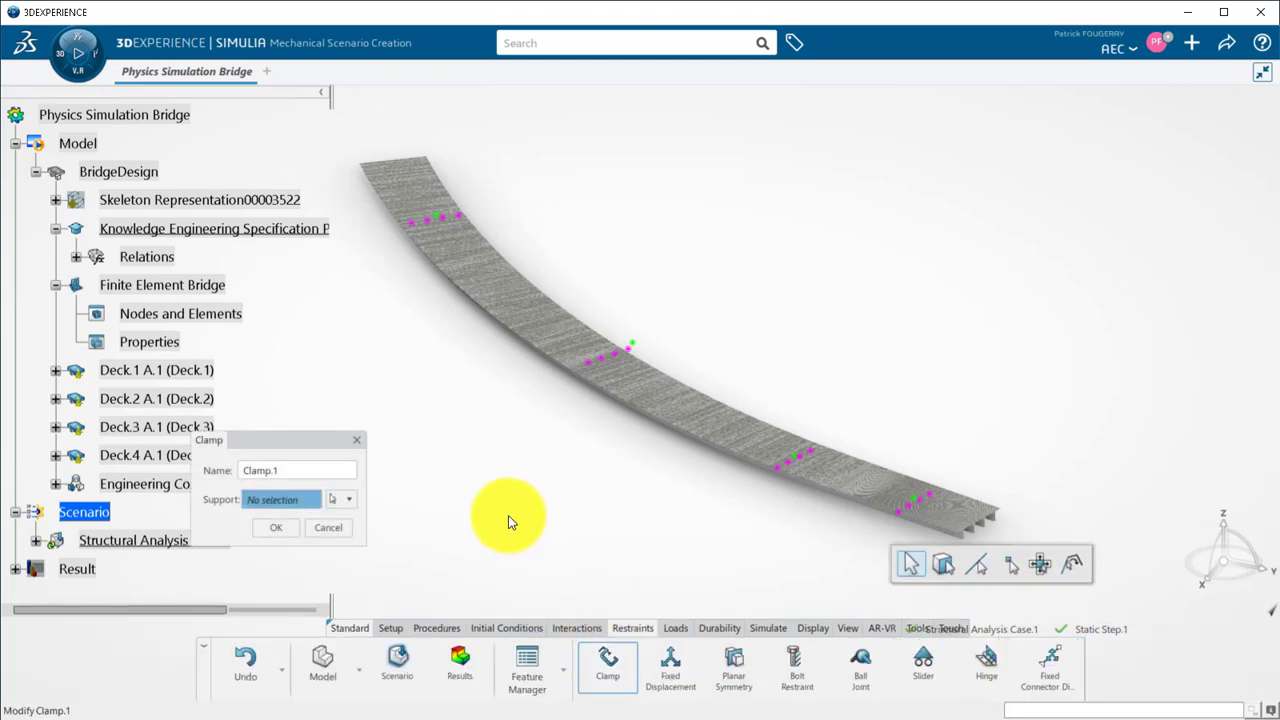
left_click(349, 499)
left_click(363, 552)
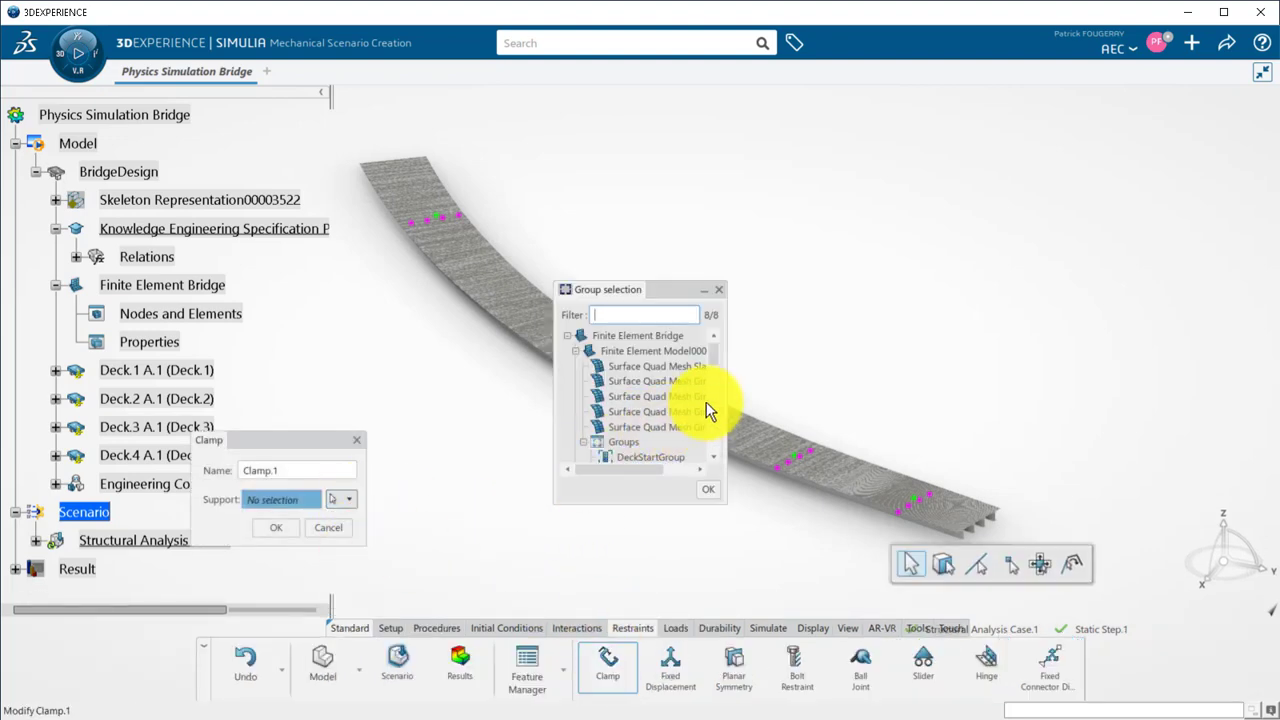
scroll(715, 355, "down", 2)
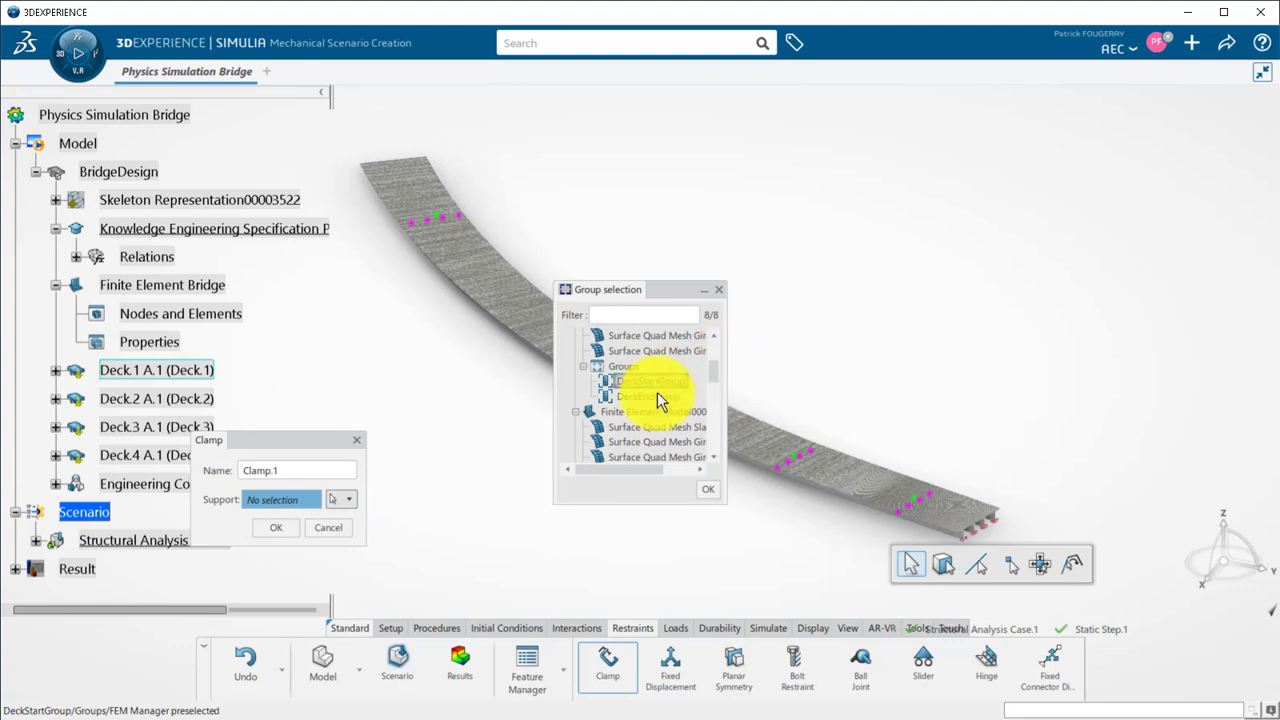
left_click(657, 392)
left_click(667, 373, "ctrl")
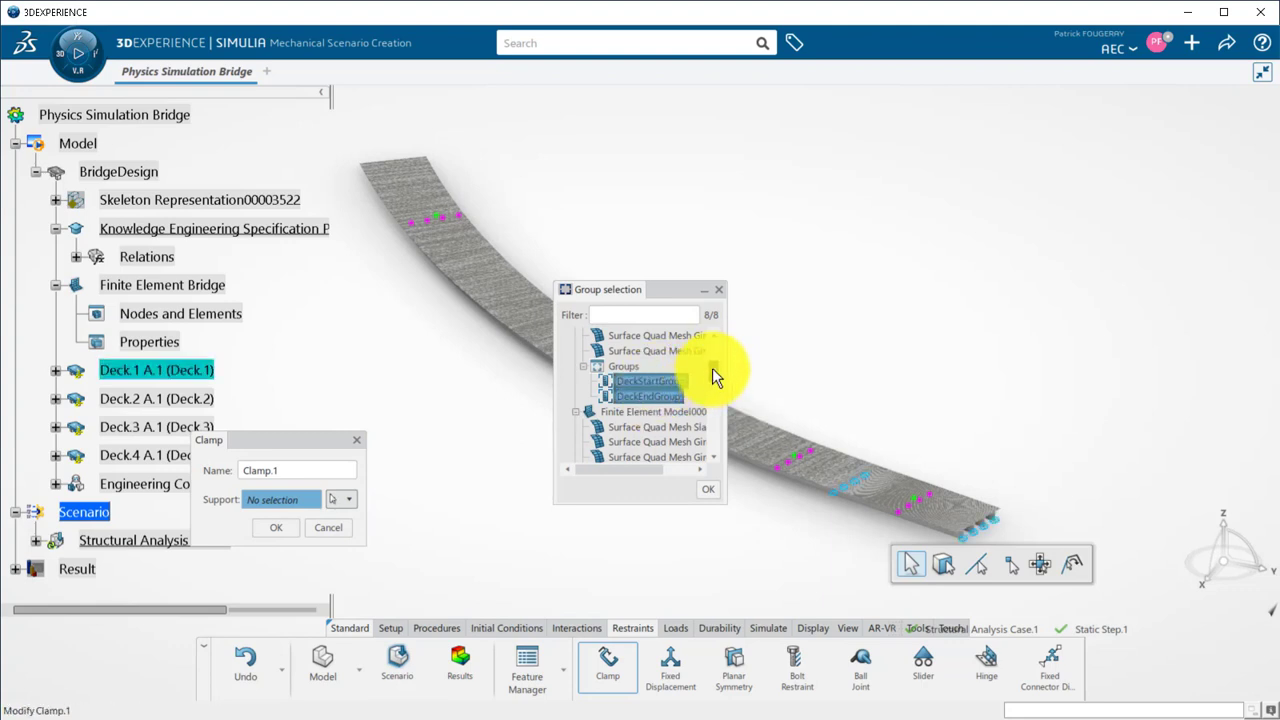
scroll(712, 400, "up", 3)
scroll(690, 415, "down", 1)
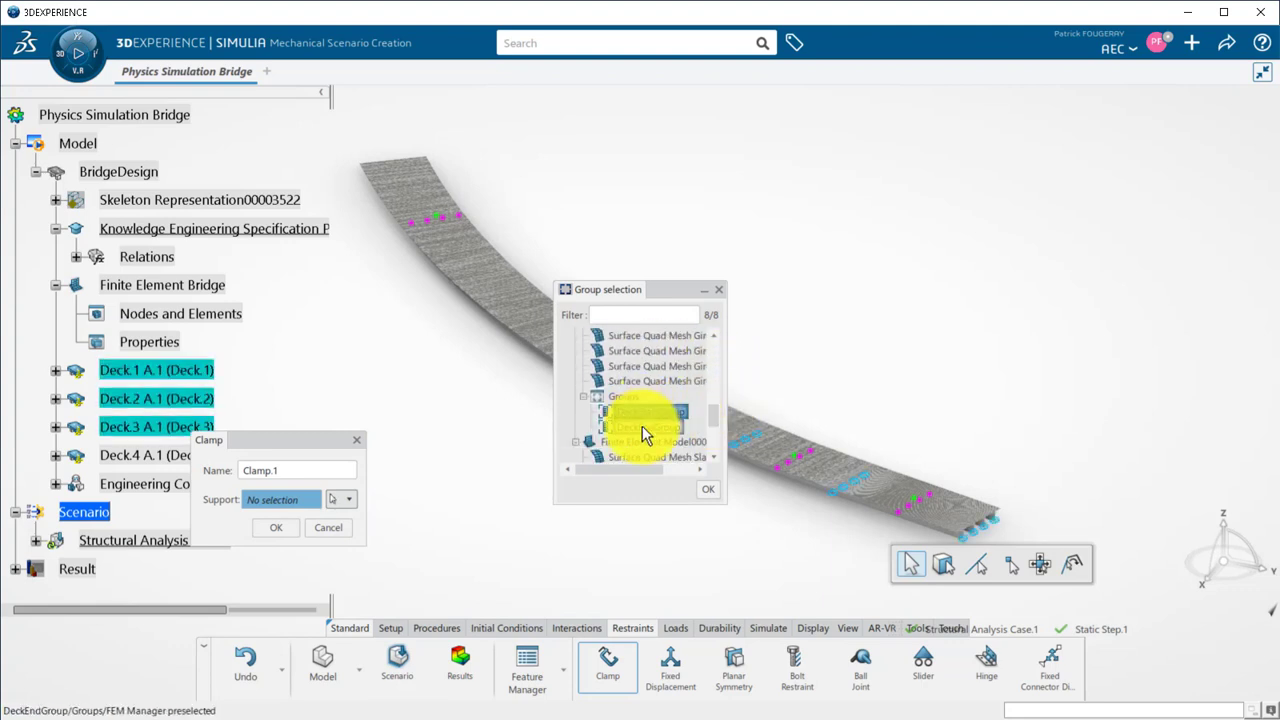
scroll(700, 425, "down", 3)
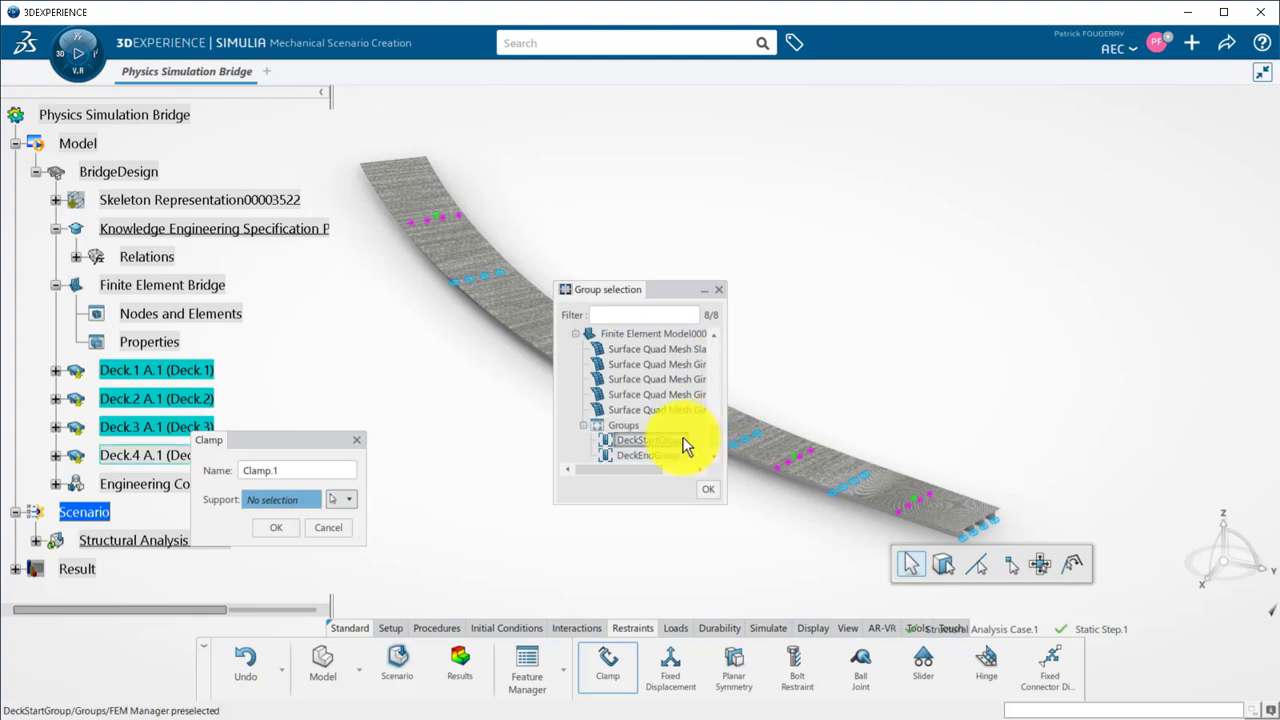
left_click(708, 489)
left_click(286, 528)
- Apply a Gravity load of -9.81 m/s² in Z to the whole model, keeping the X and Y components at 0
middle_click_drag(971, 529, 529, 497)
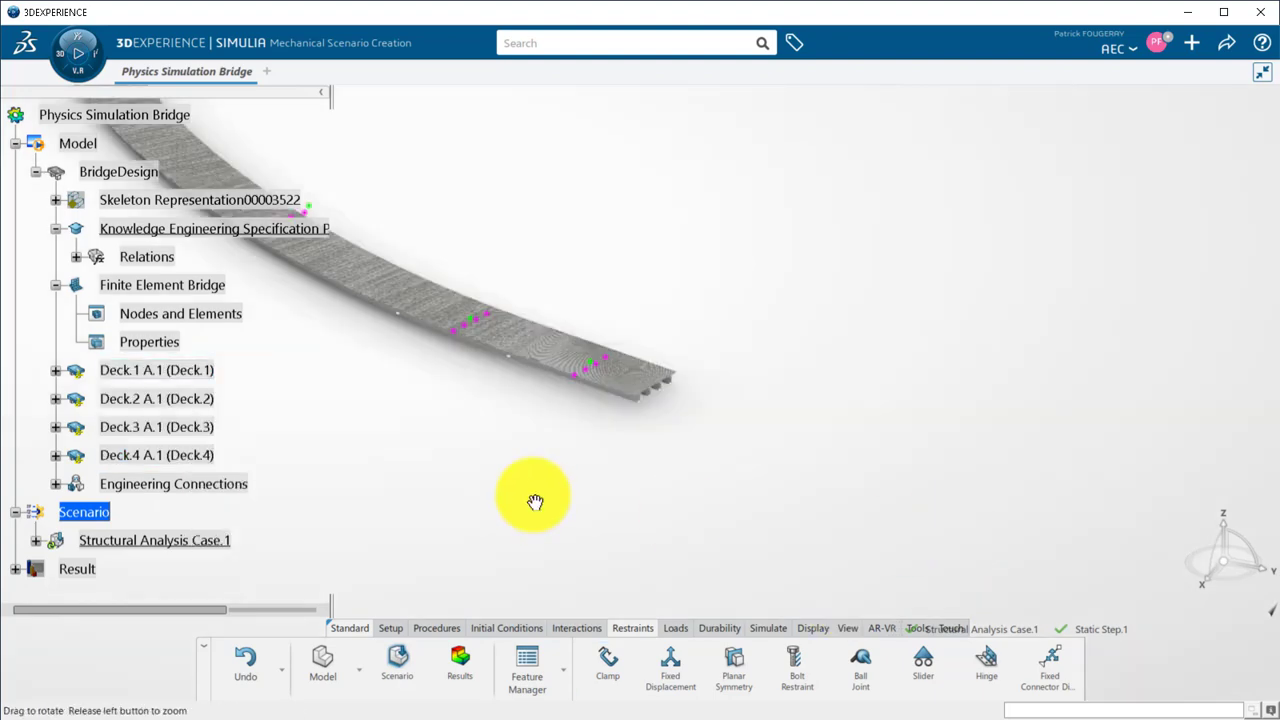
scroll(586, 277, "up", 5)
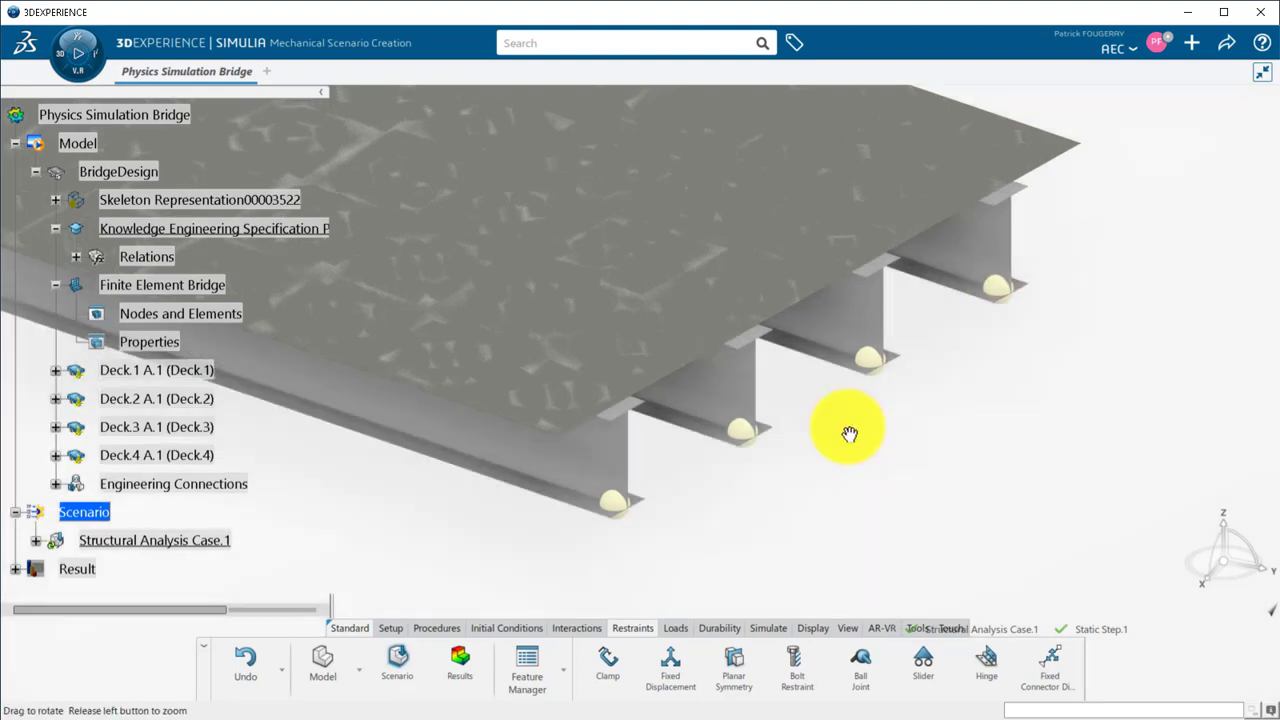
middle_click_drag(829, 429, 571, 466)
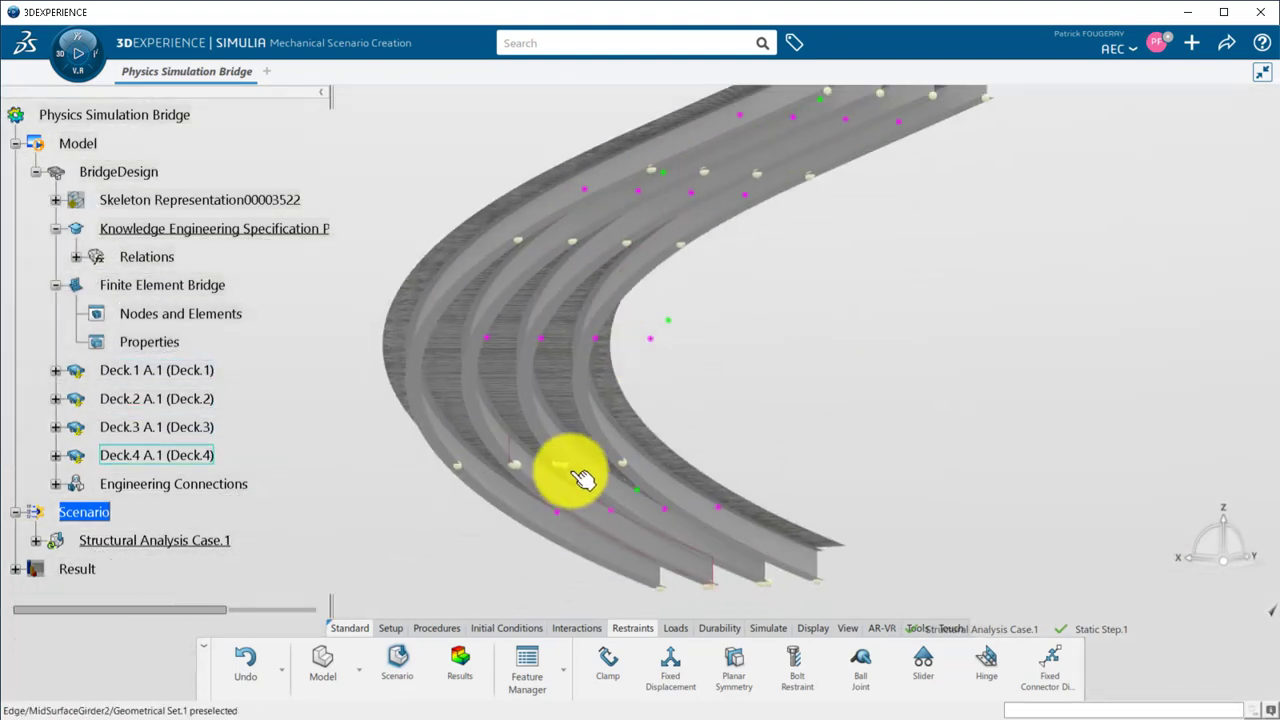
middle_click_drag(580, 349, 720, 544)
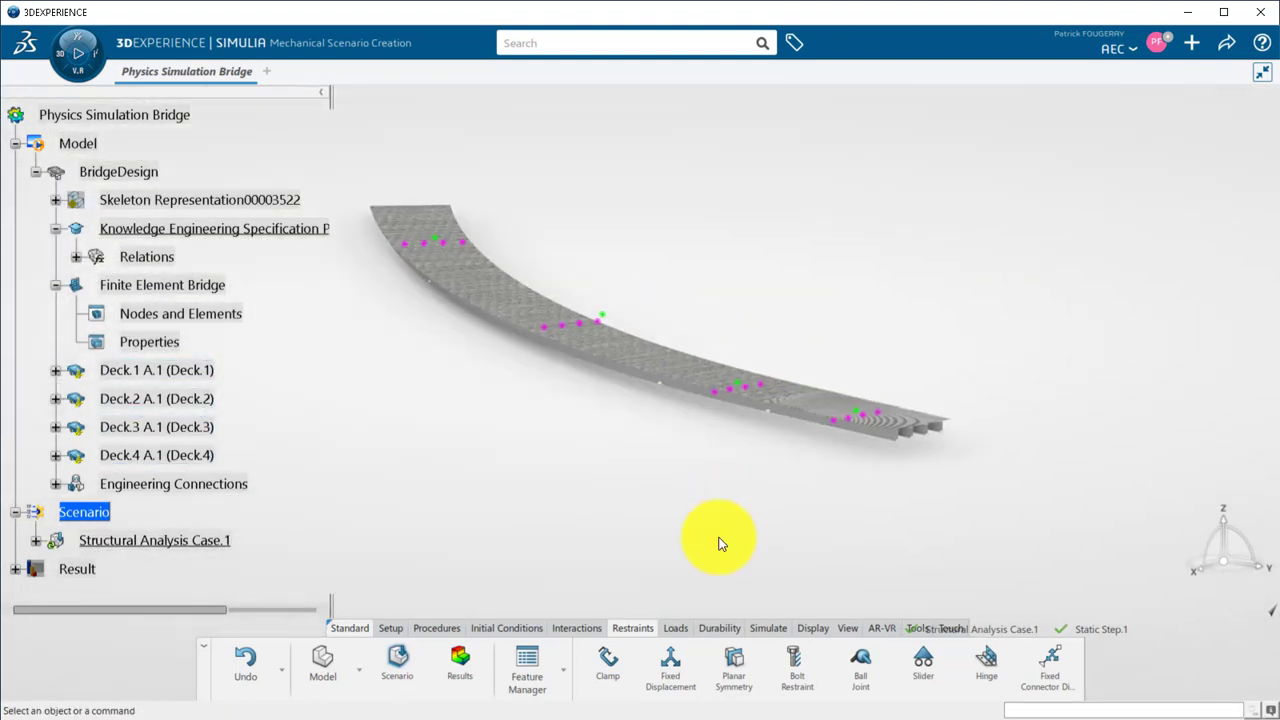
left_click(677, 628)
left_click(563, 632)
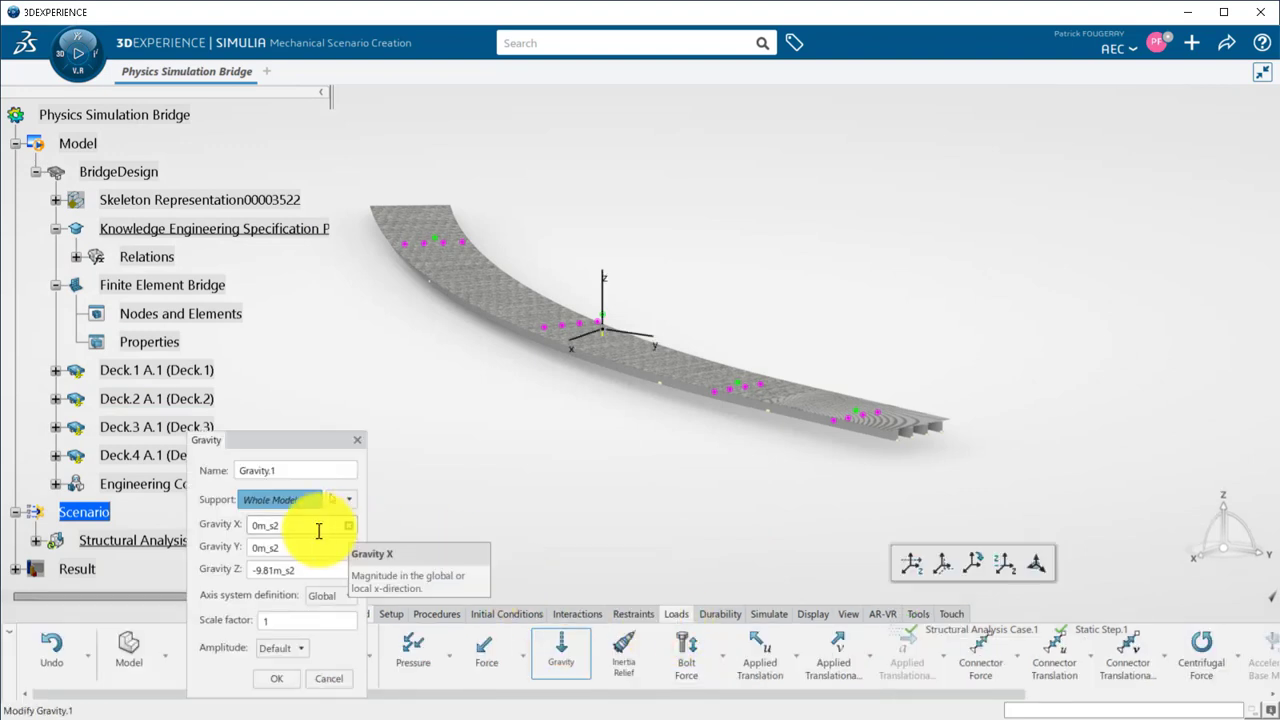
left_click(291, 679)
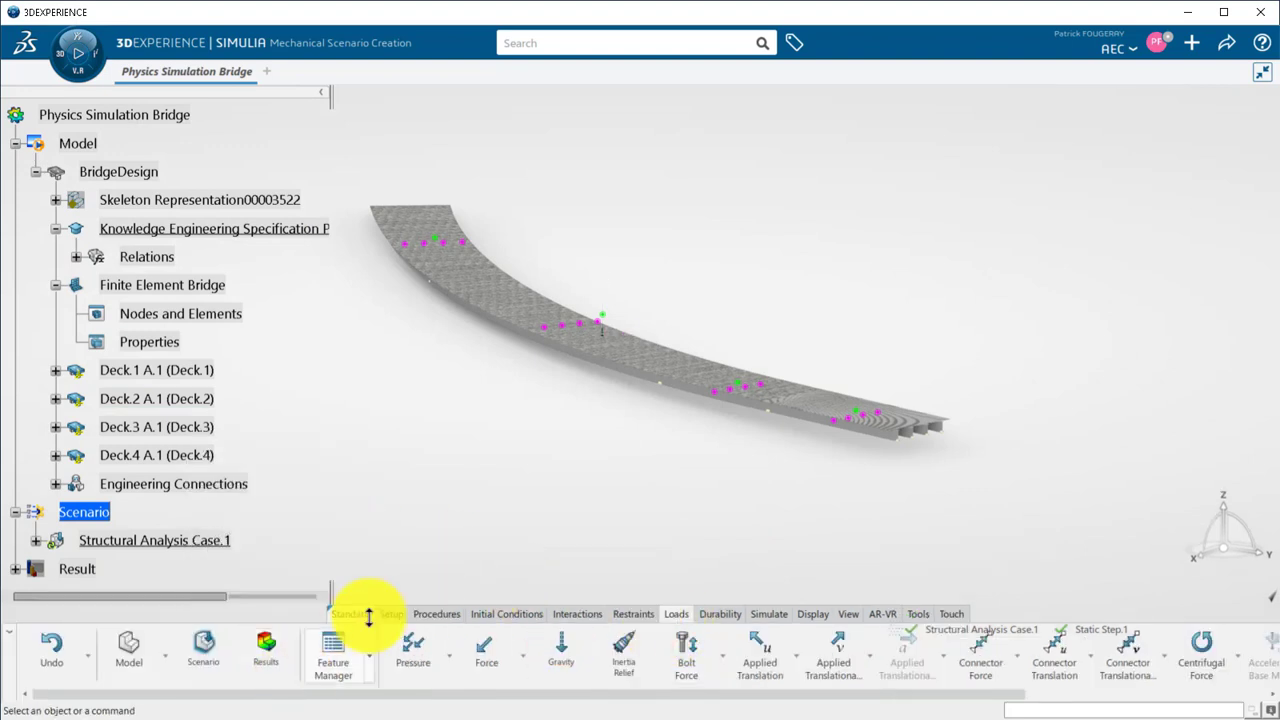
- Run the model and scenario checks on the bridge simulation and close the check status
left_click(762, 614)
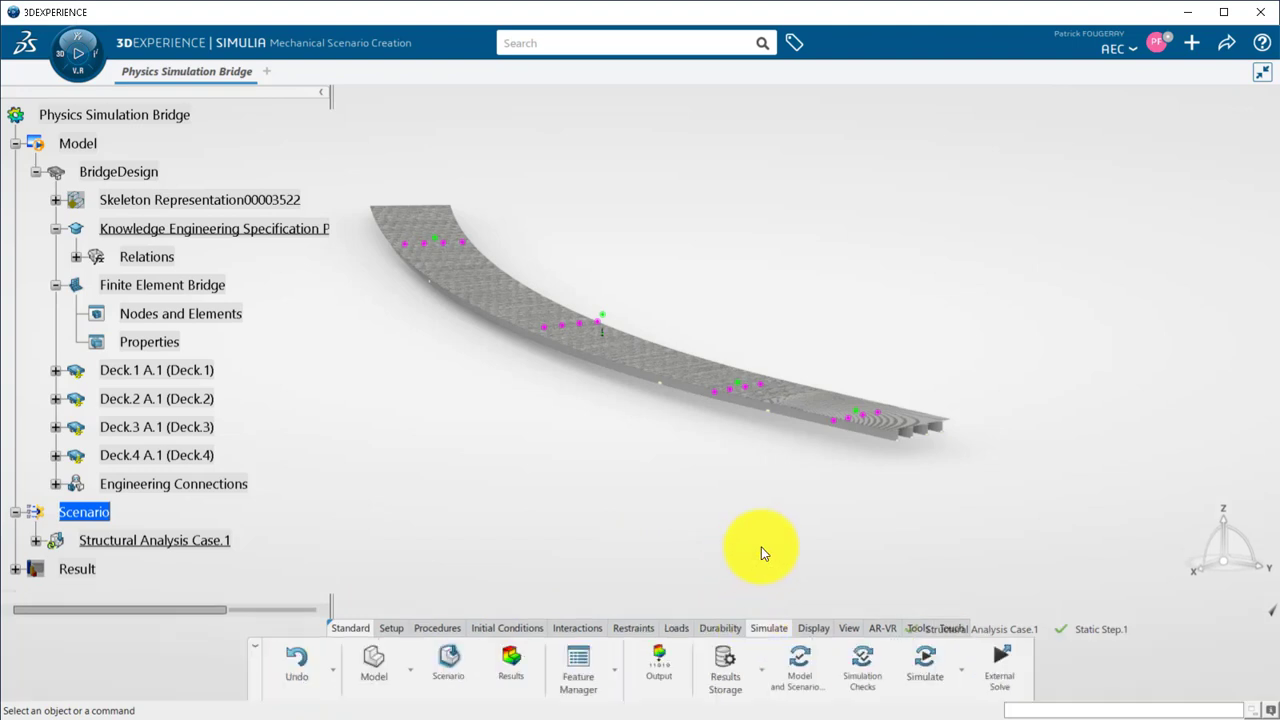
left_click(800, 677)
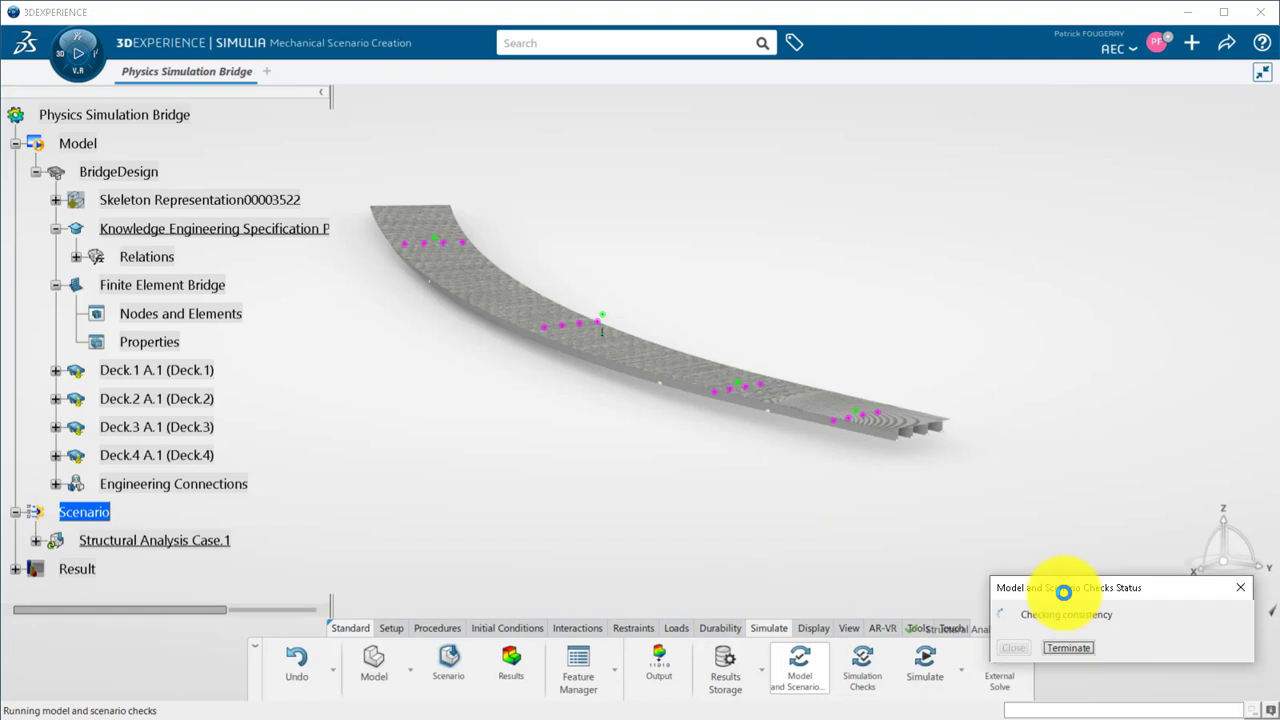
left_click(1015, 648)
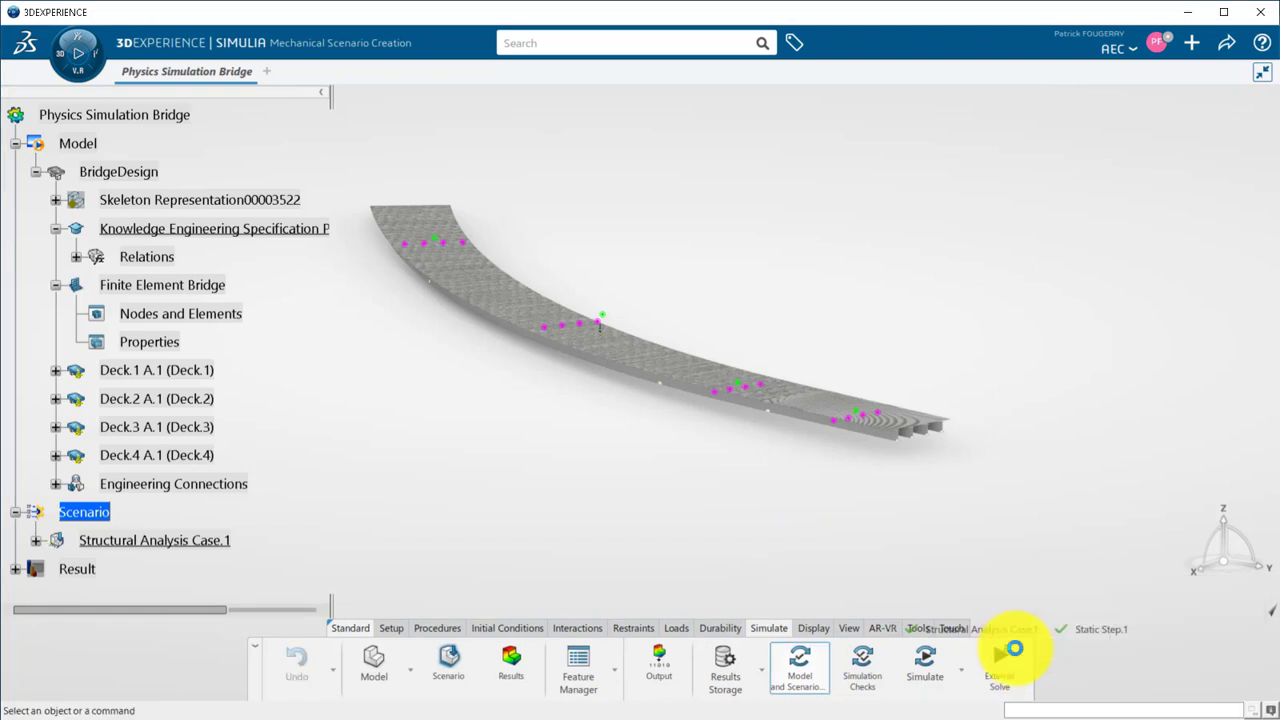
- Run the simulation of the structural analysis case and dismiss its status report
left_click(923, 655)
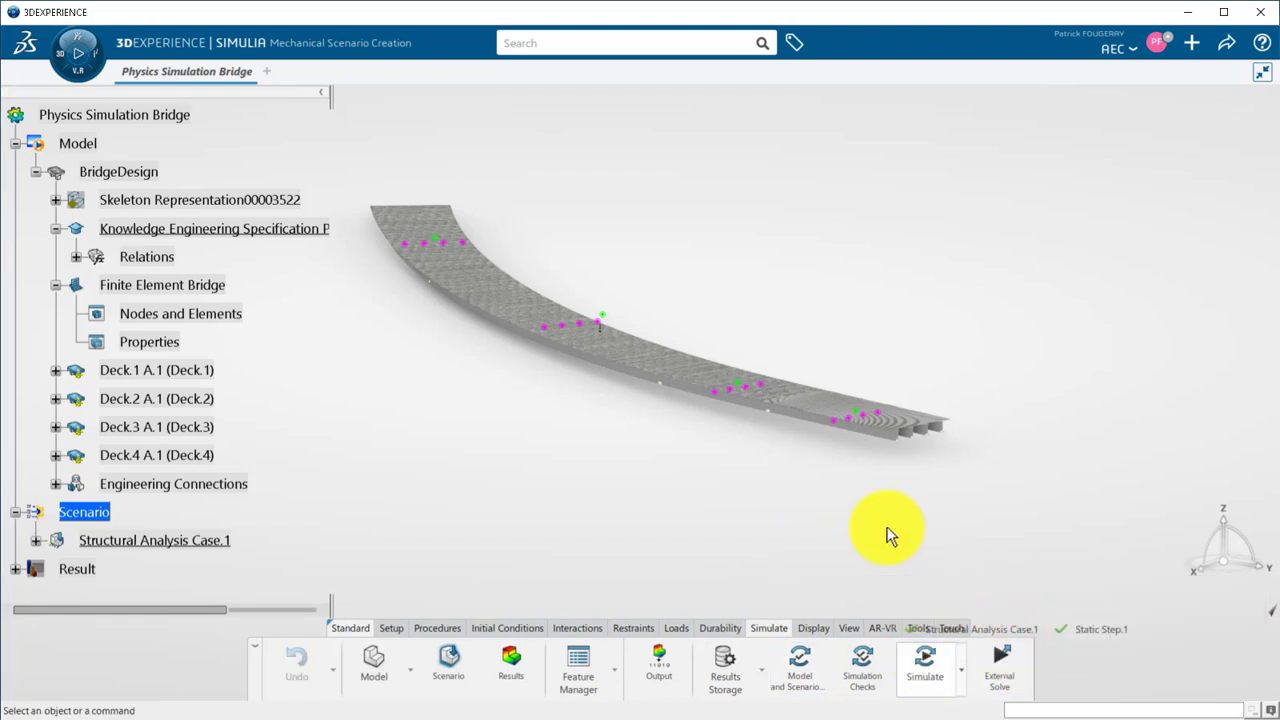
left_click(547, 688)
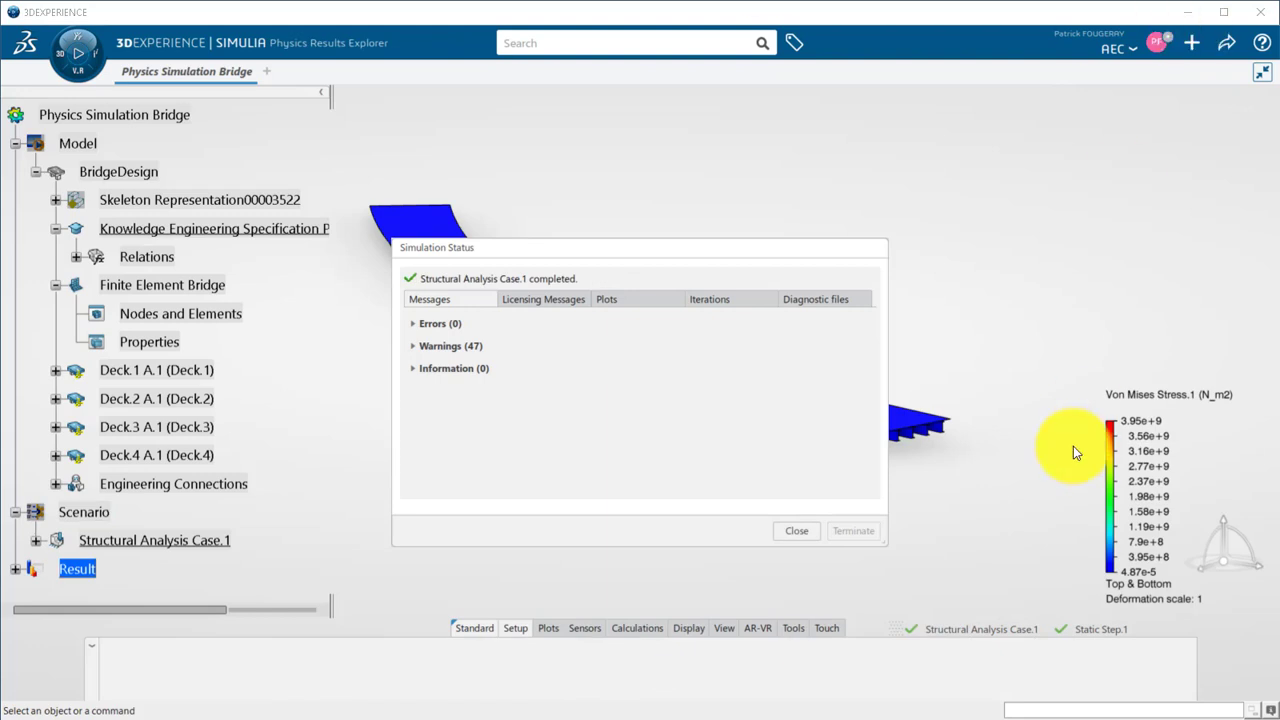
left_click(796, 530)
- Review the static step's results by displaying the Undeformed Model, Deformation.1 and Displacement.1 plots in turn
middle_click_drag(723, 457, 505, 420)
left_click(1221, 172)
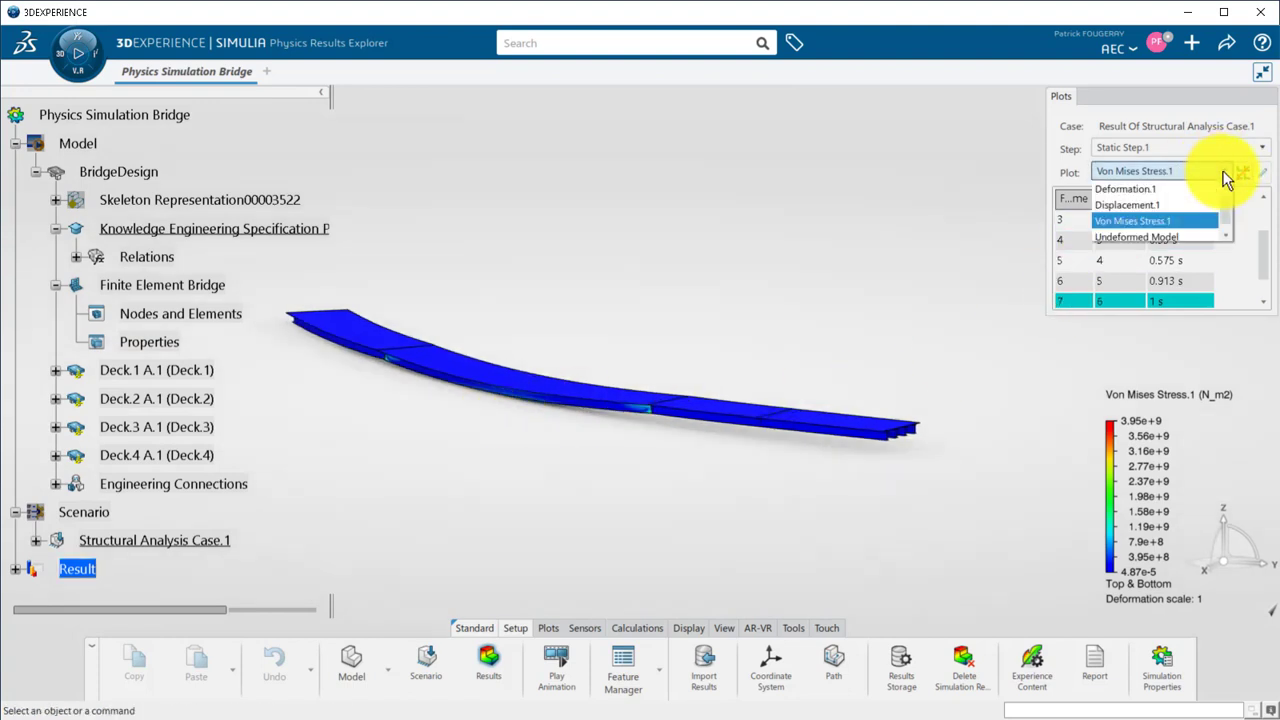
left_click(1178, 240)
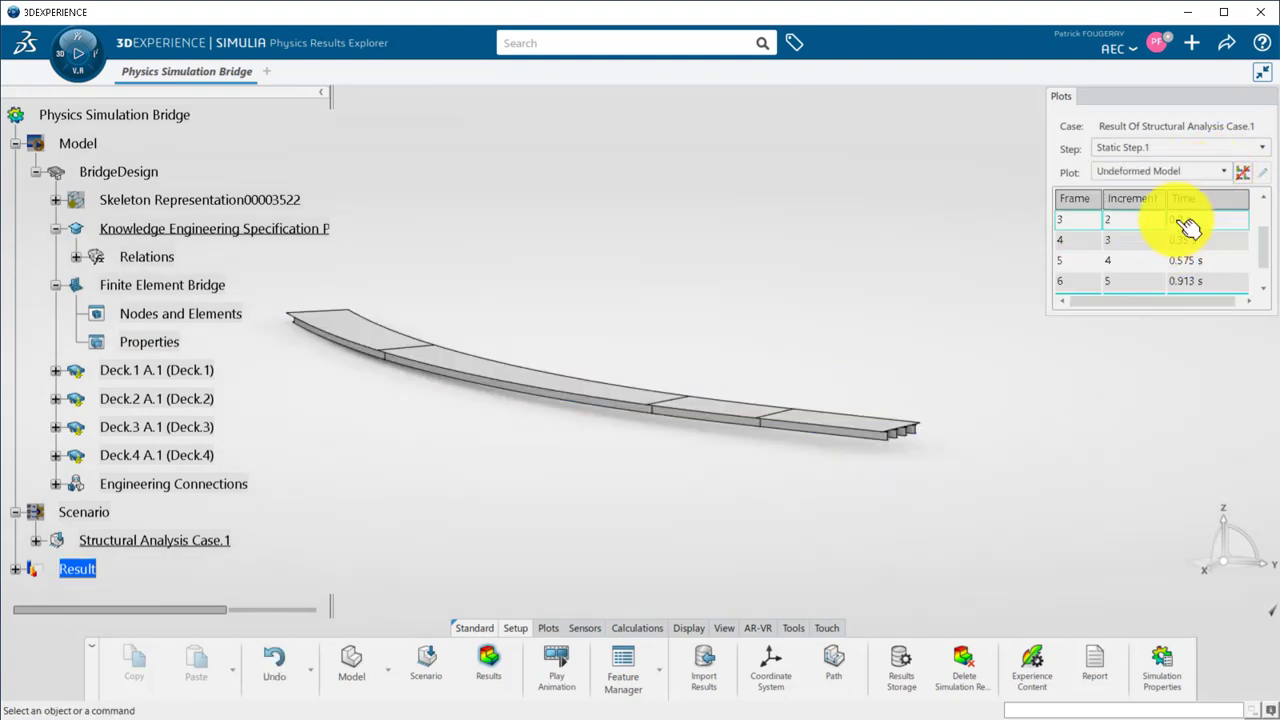
left_click(1198, 170)
left_click(1171, 188)
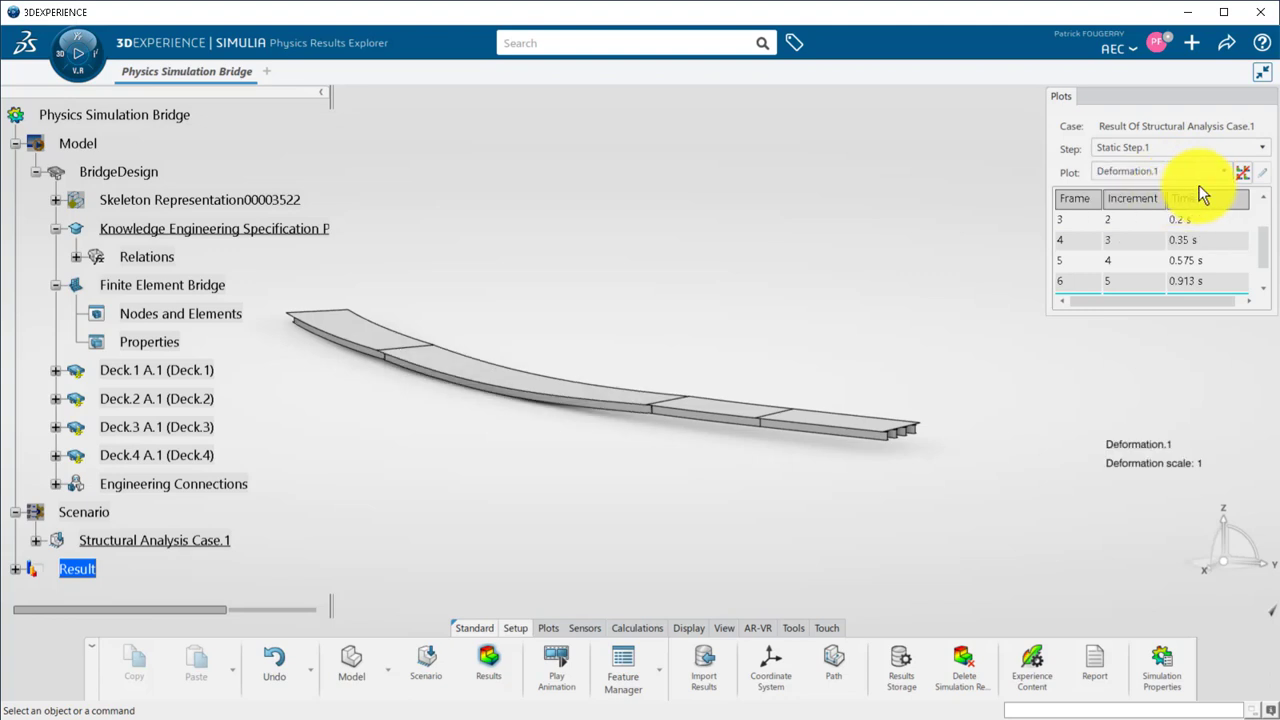
left_click(1170, 172)
left_click(1172, 205)
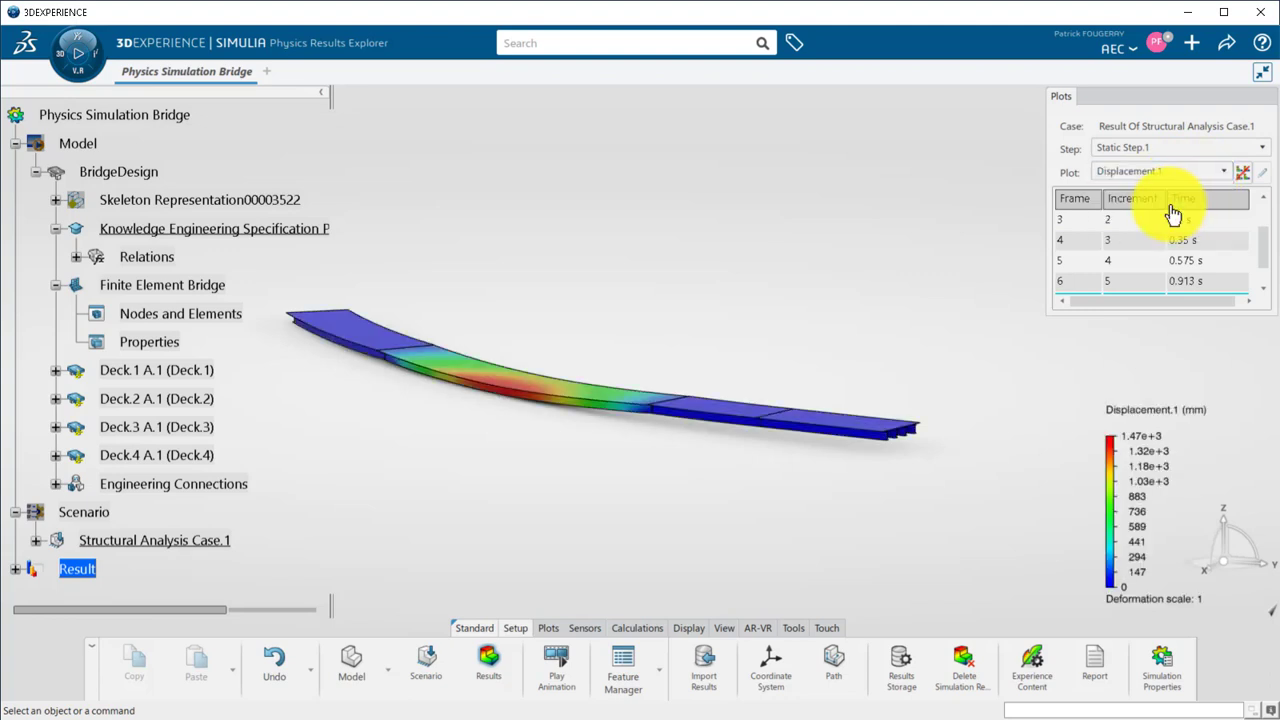
middle_click_drag(500, 491, 594, 457)
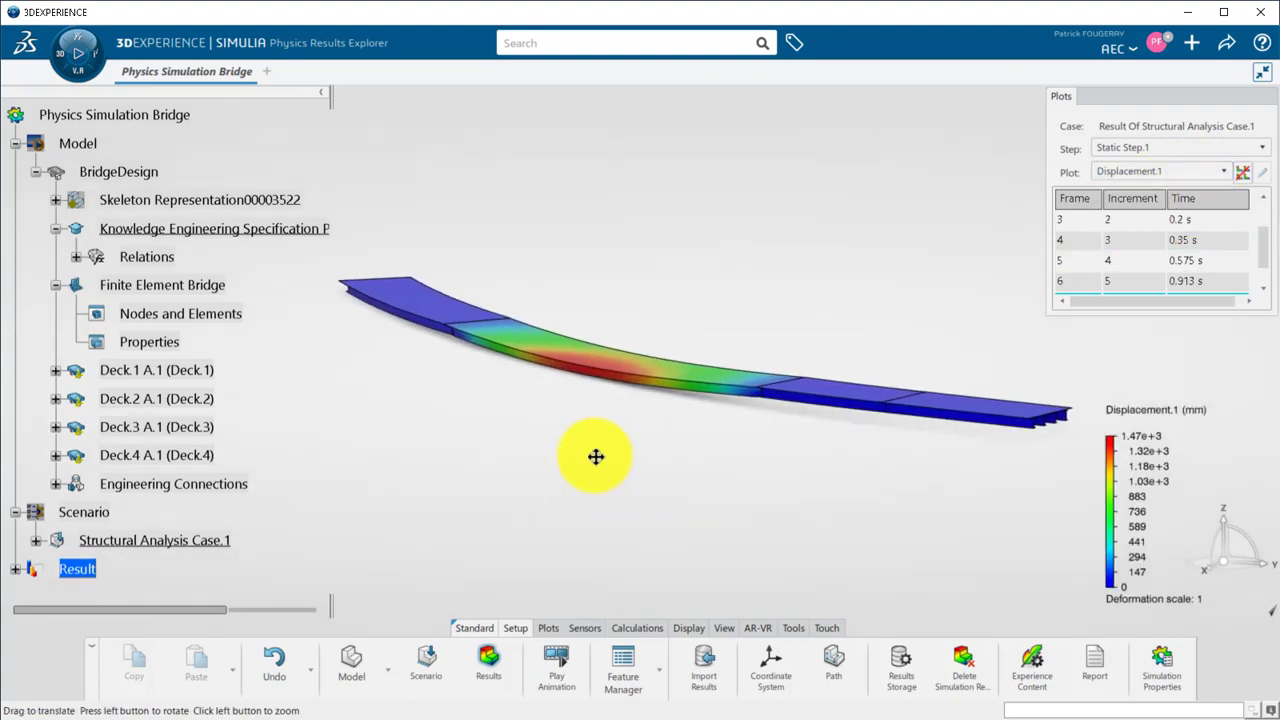
- Edit the Displacement.1 contour plot from the case's field plots and apply a deformation scale factor of 5
left_click(16, 568)
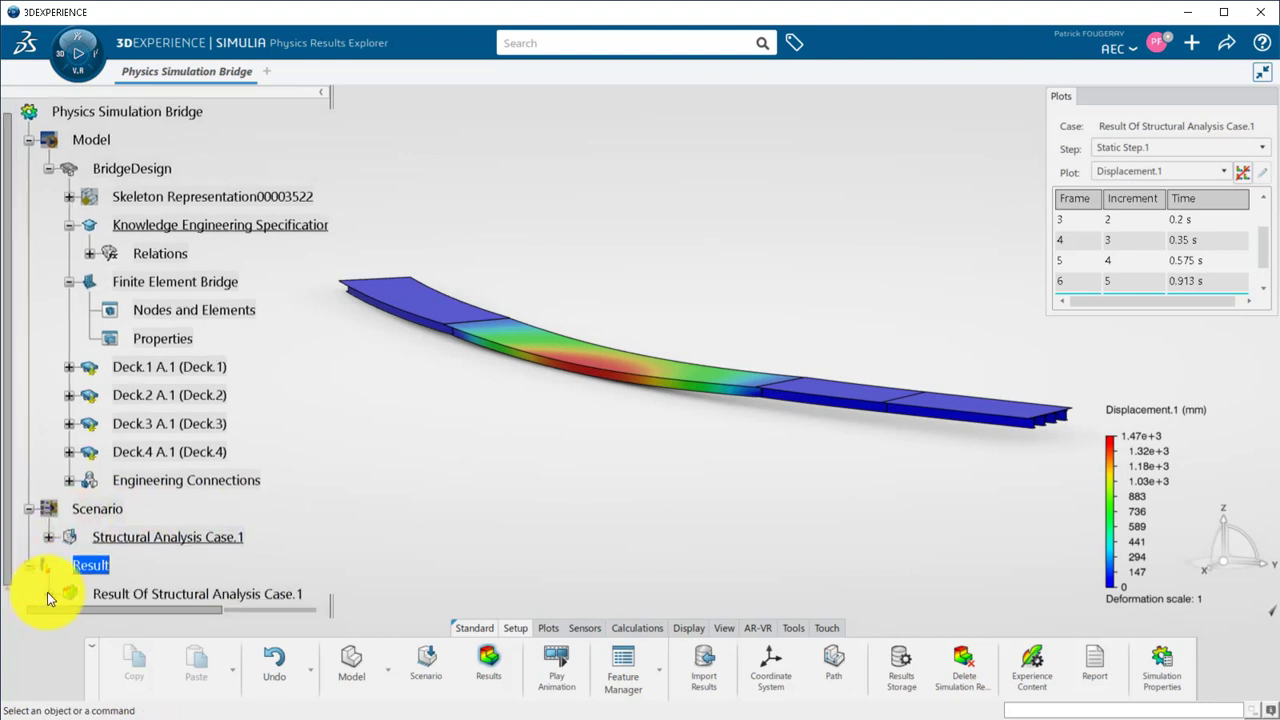
left_click(48, 594)
left_click(68, 536)
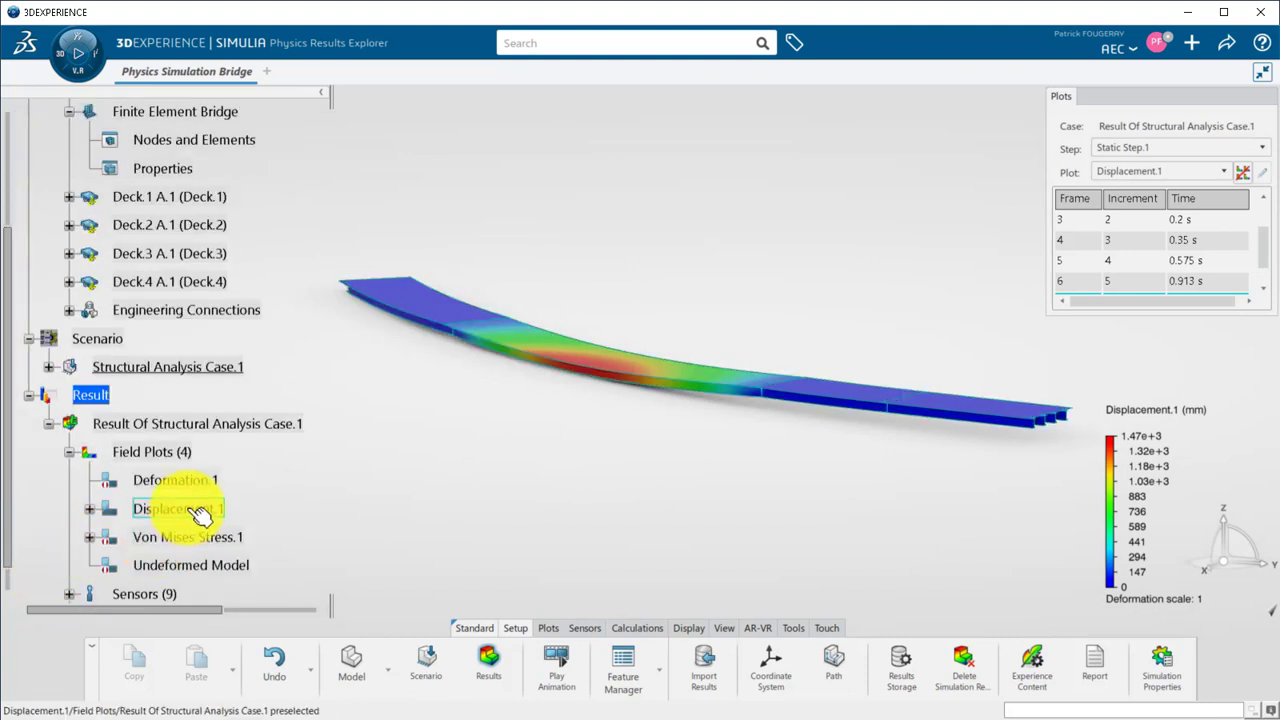
double_click(200, 512)
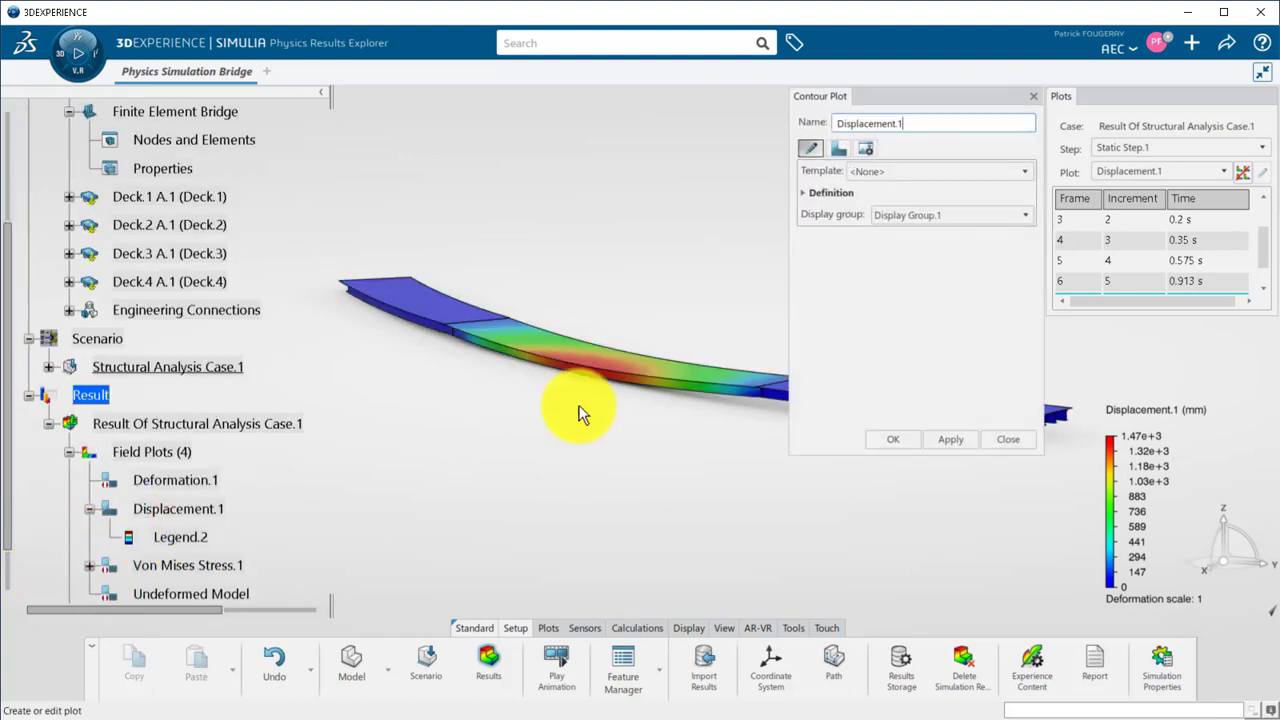
left_click(839, 150)
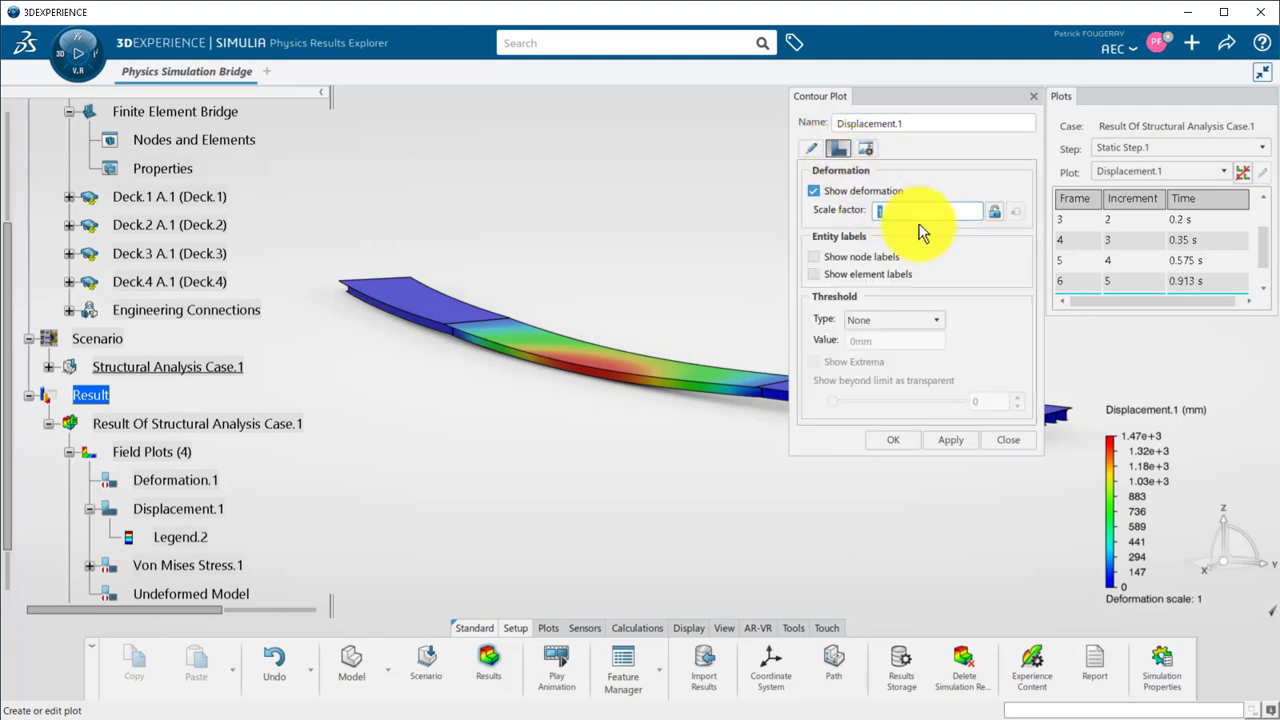
type("5")
left_click(955, 440)
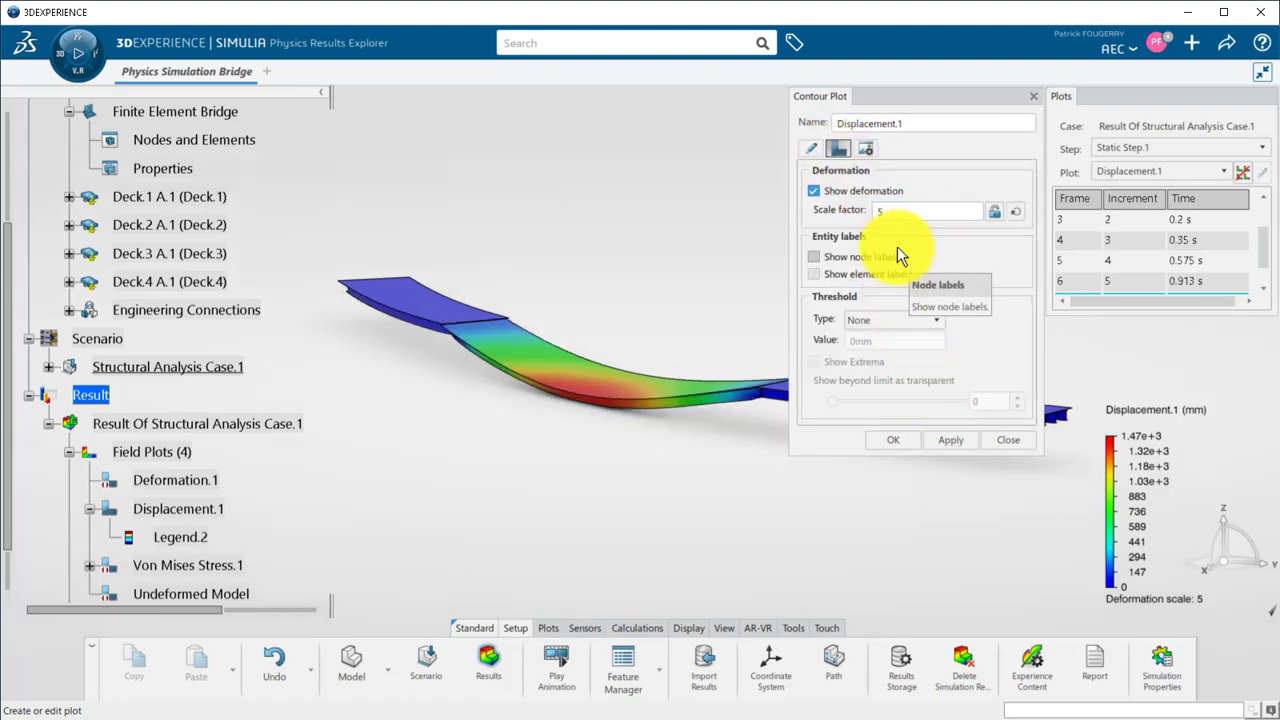
- Set the Displacement.1 plot's deformation scale factor to 1 and finish editing the plot
double_click(855, 210)
type("1")
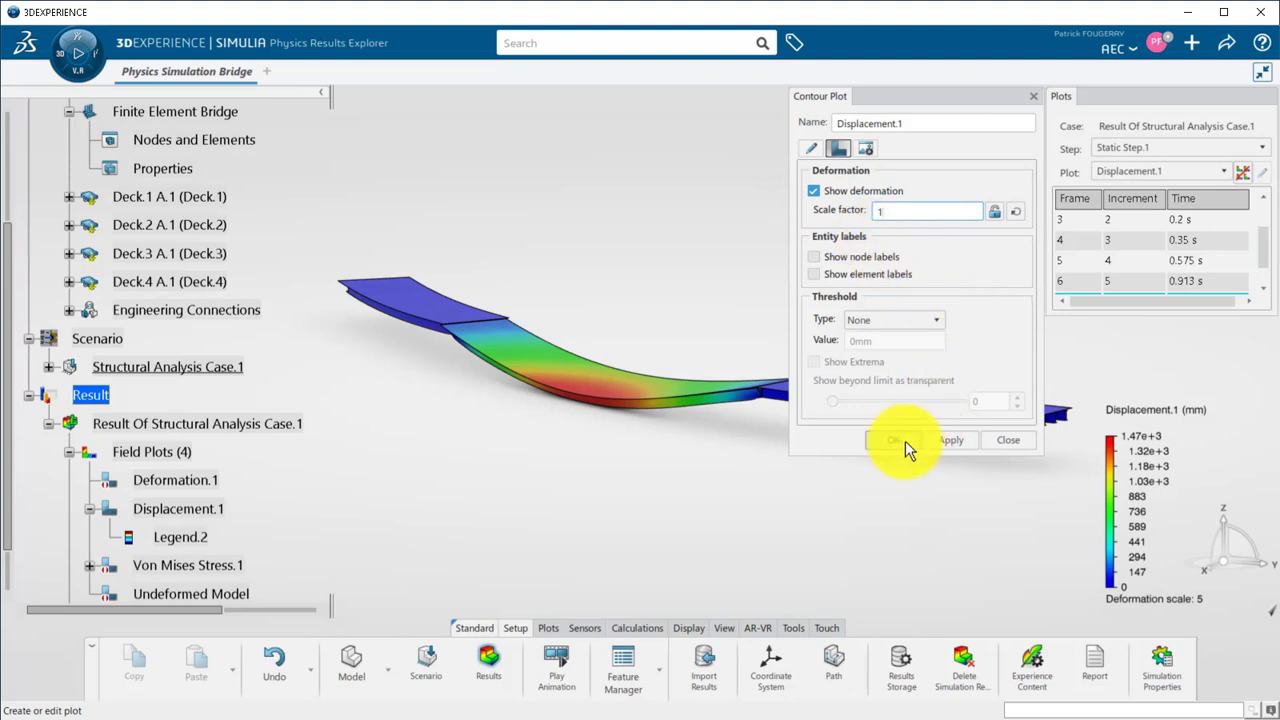
left_click(940, 440)
left_click(898, 440)
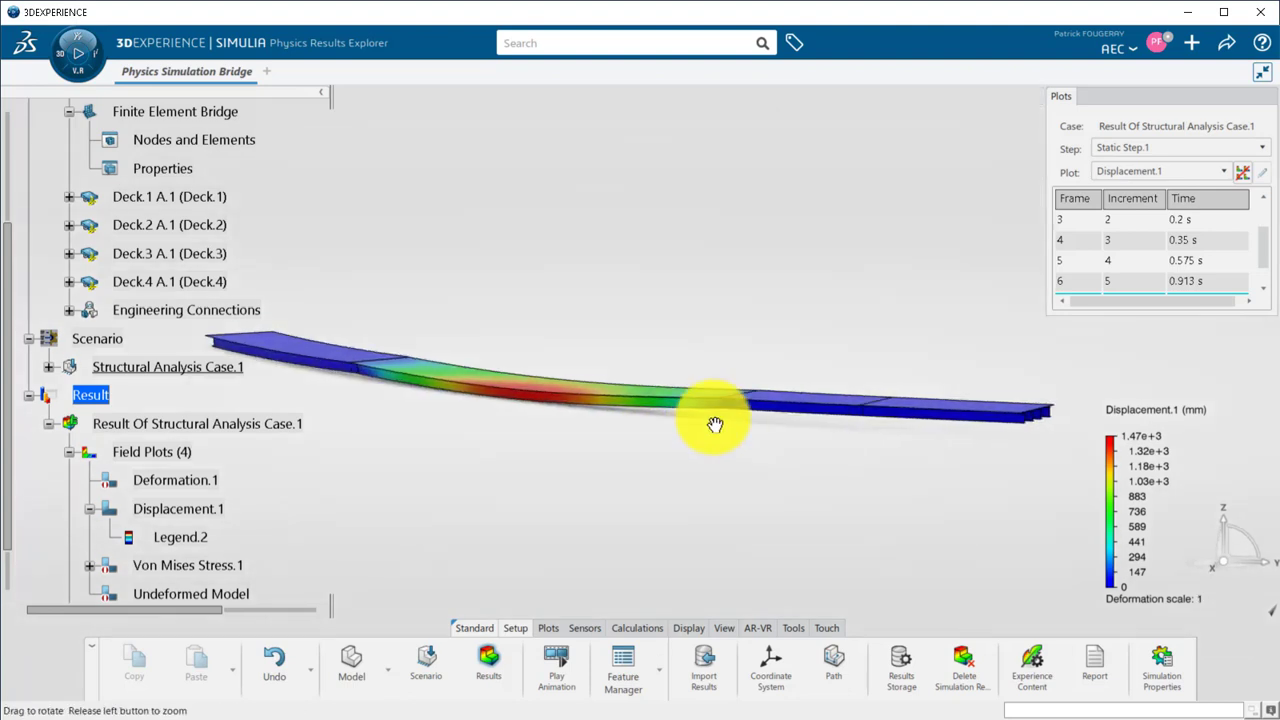